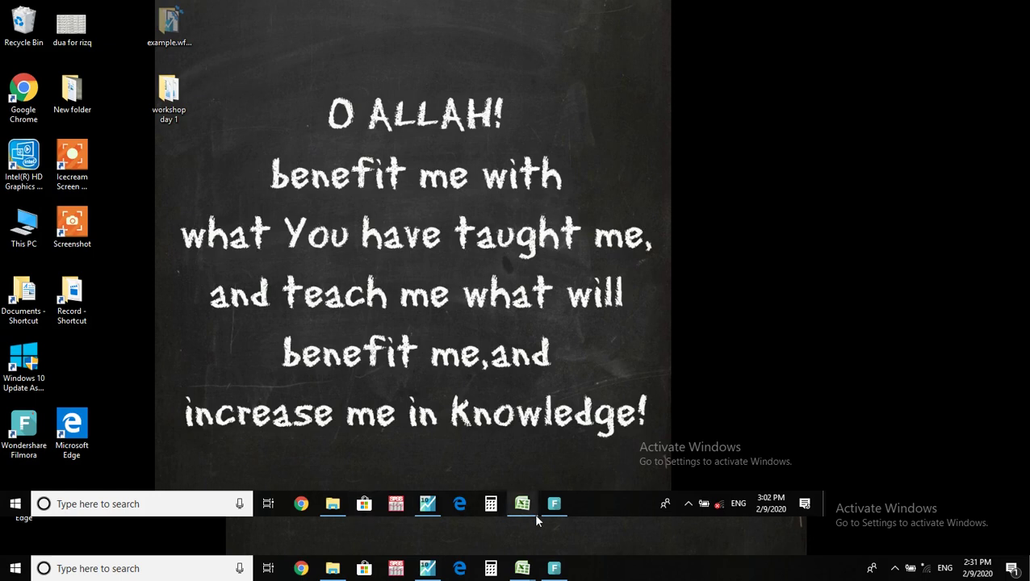
- Switch to the Book1 workbook in Excel and open Sheet2
mouse_move(530, 508)
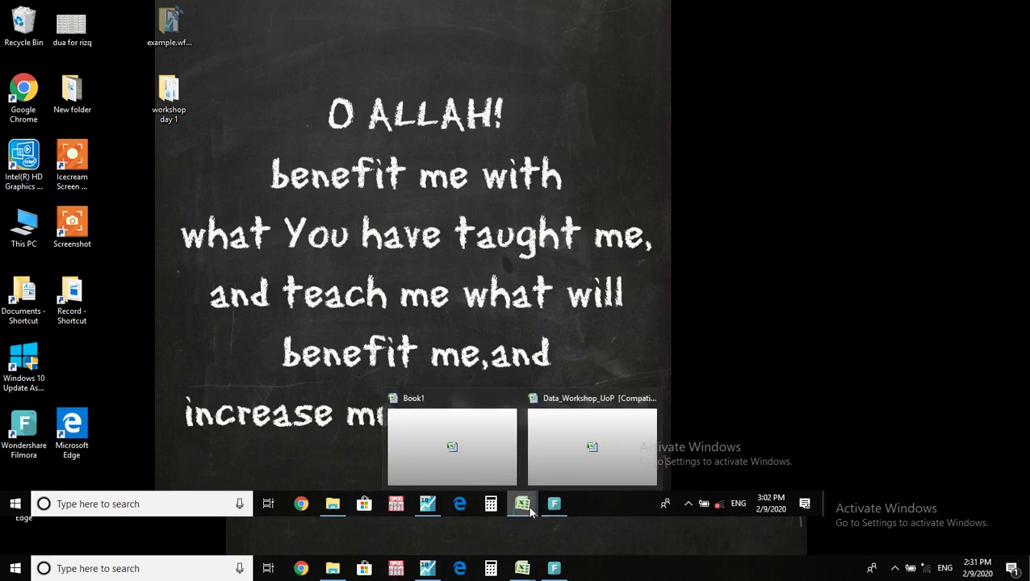
click(492, 479)
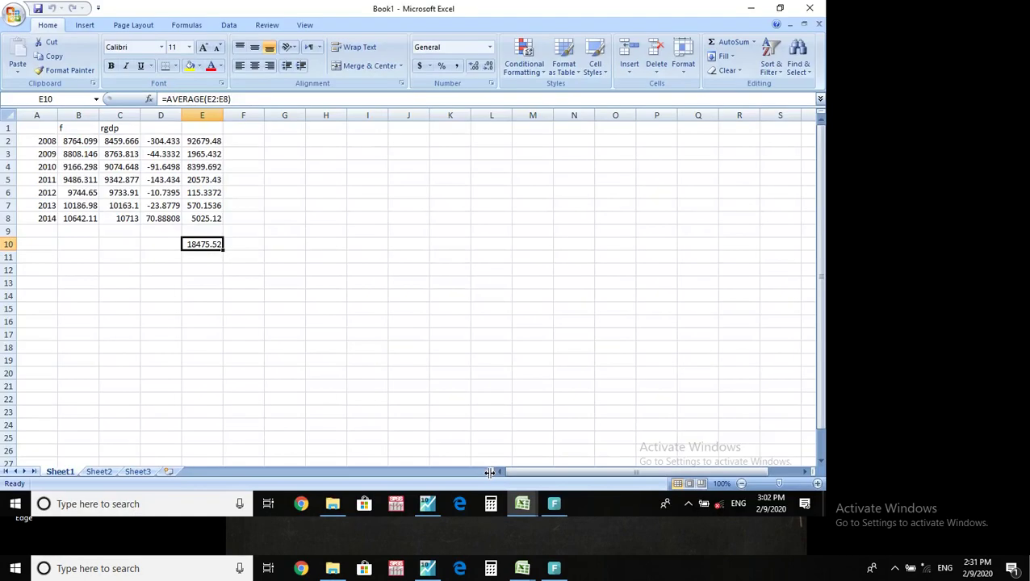
click(97, 472)
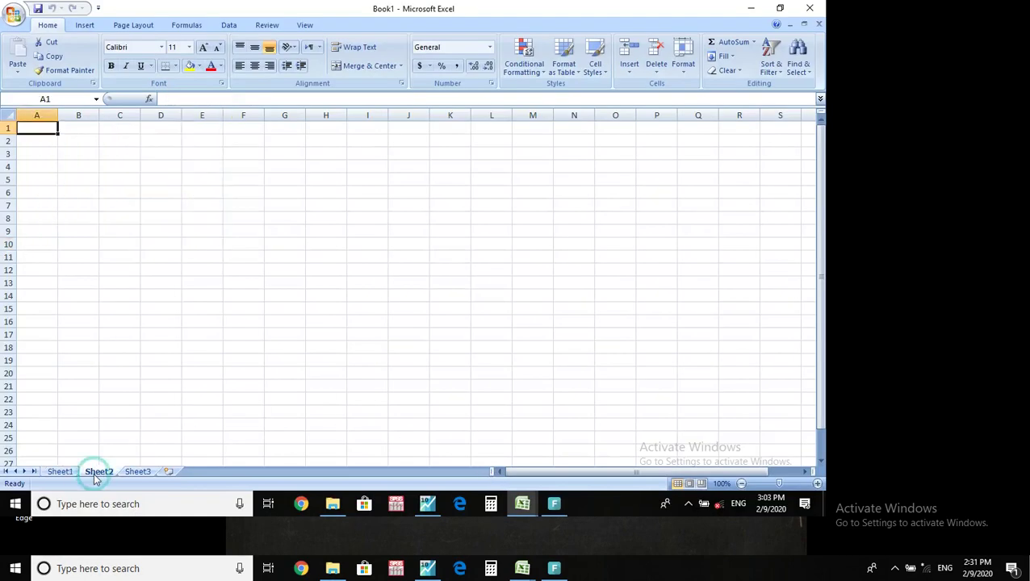
- Enter the formula =NORMINV(RAND(),0,1) in cell B2 to generate a standard normal random number
click(84, 145)
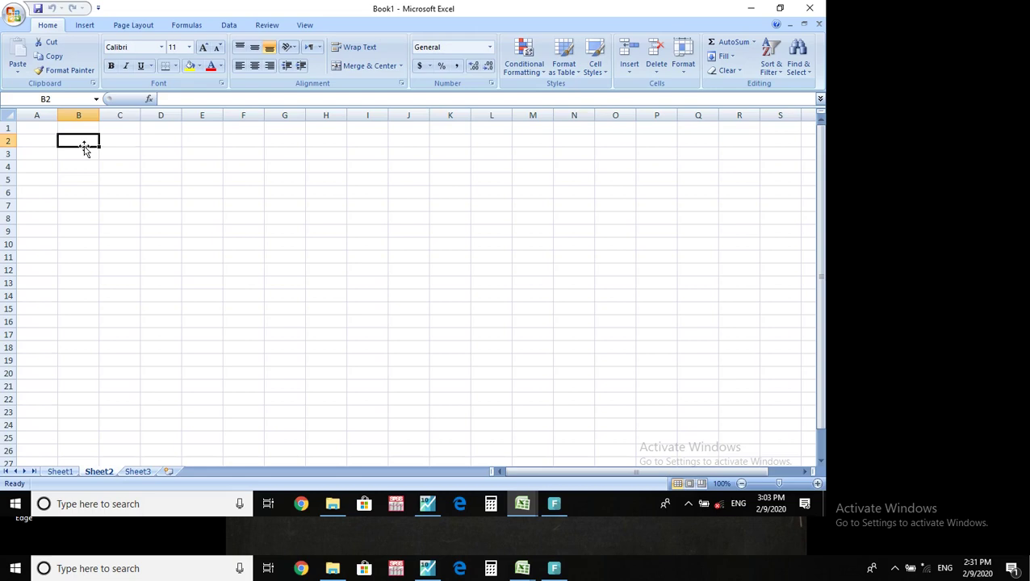
text(=no)
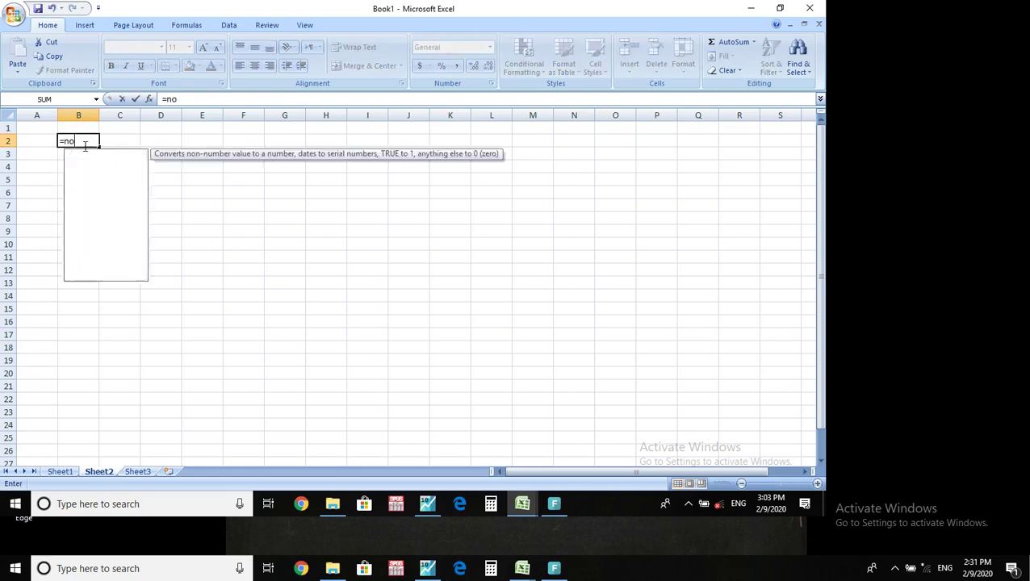
text(rminv)
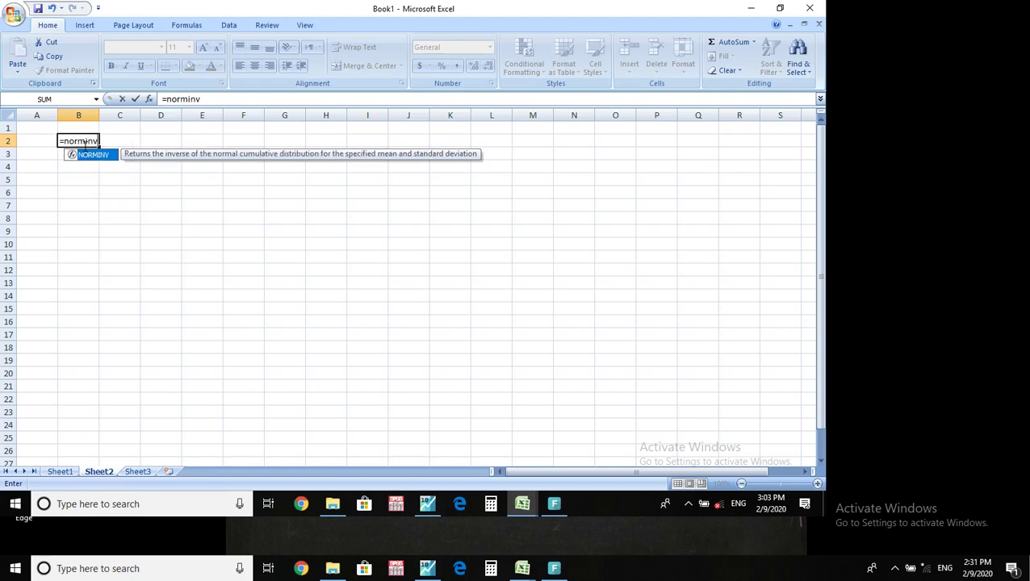
text(()
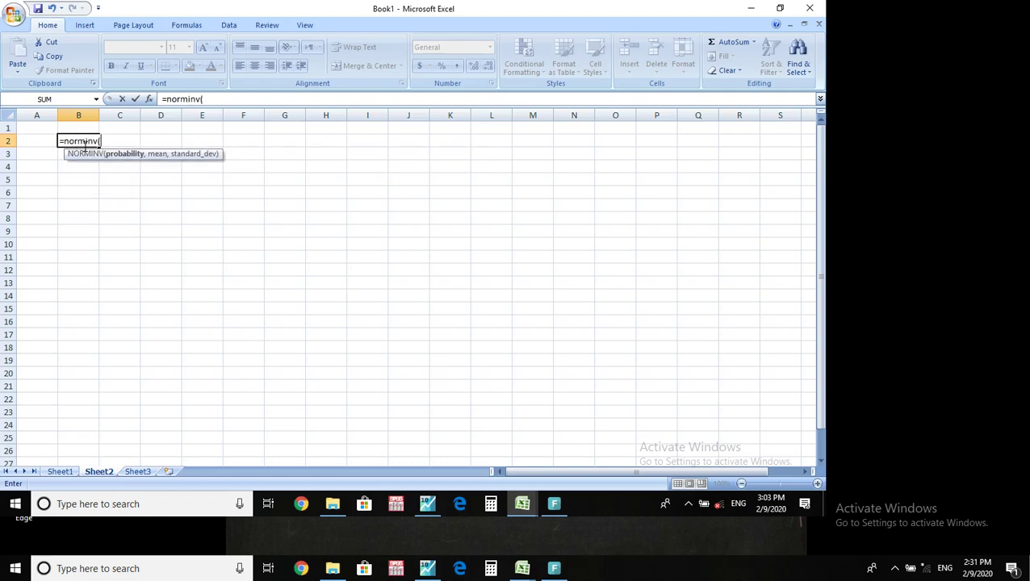
text(rand())
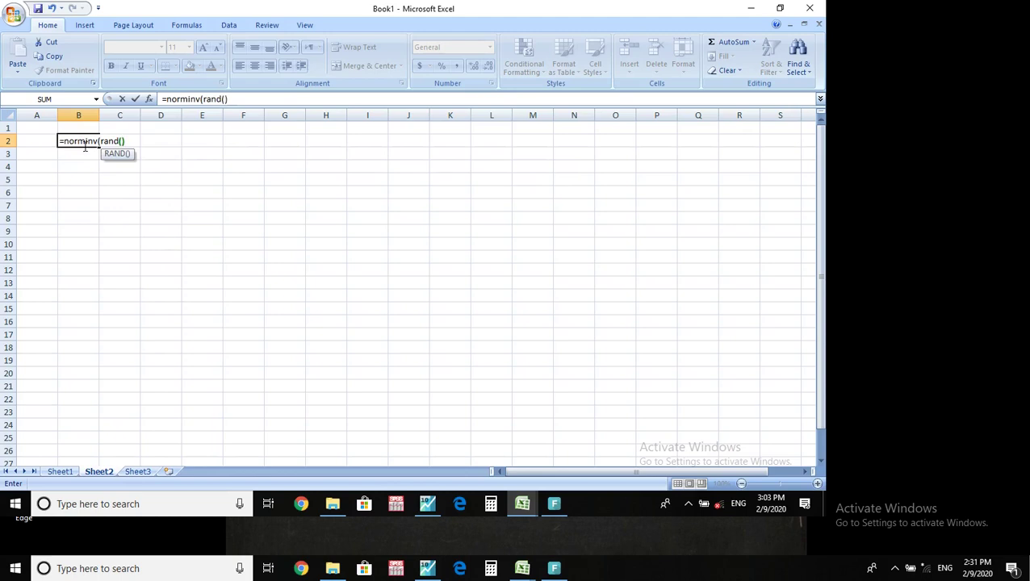
text(,0,1)
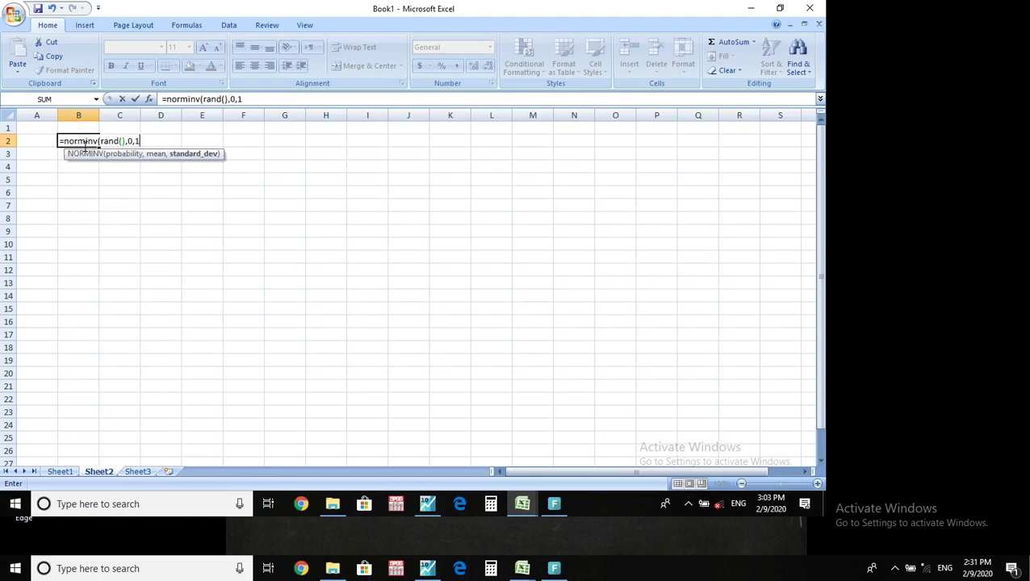
text())
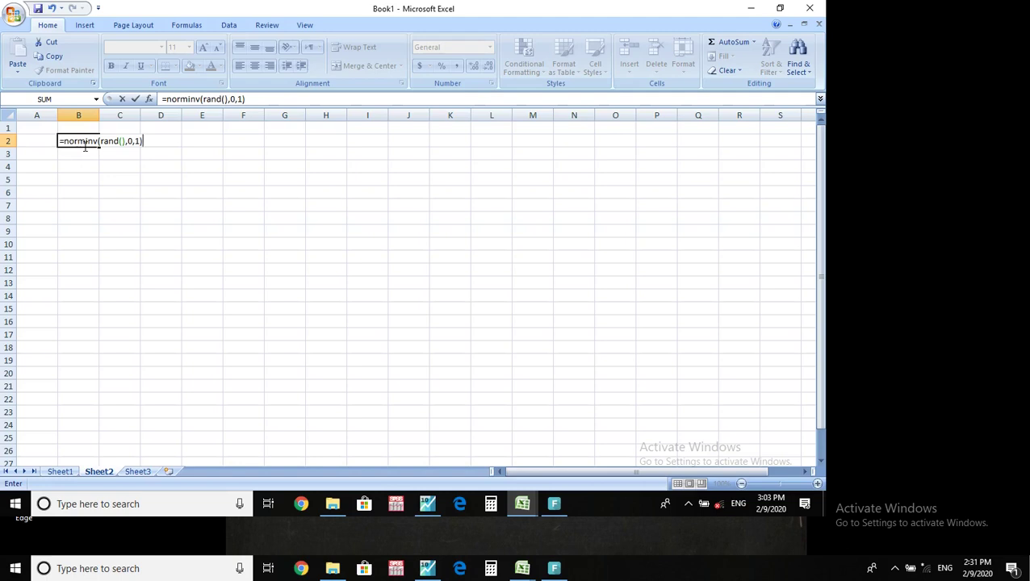
key(Return)
- Copy the random-number formula from B2 into cells B3 through B31
click(819, 484)
click(819, 485)
click(818, 484)
click(819, 484)
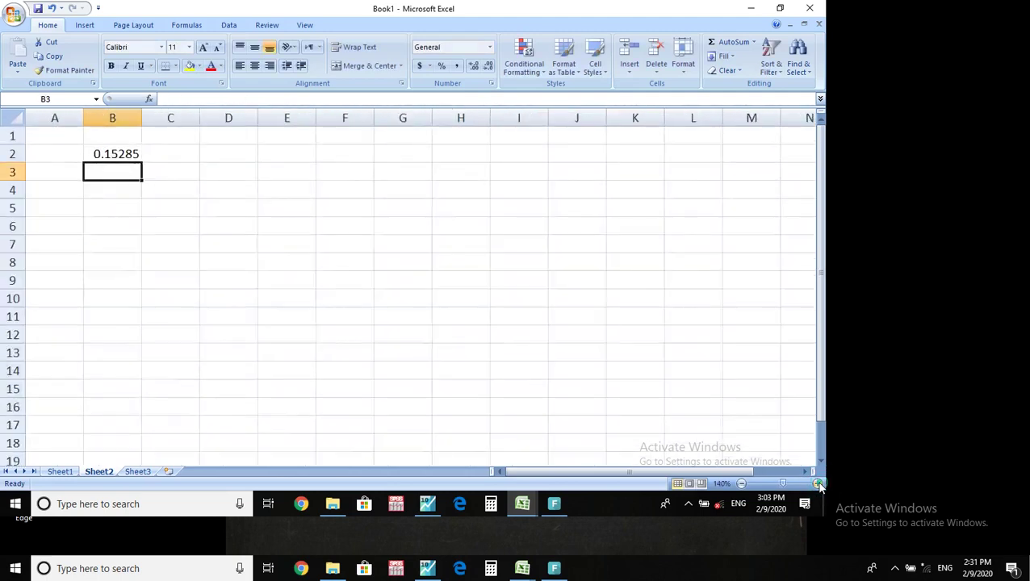
click(819, 484)
click(819, 484)
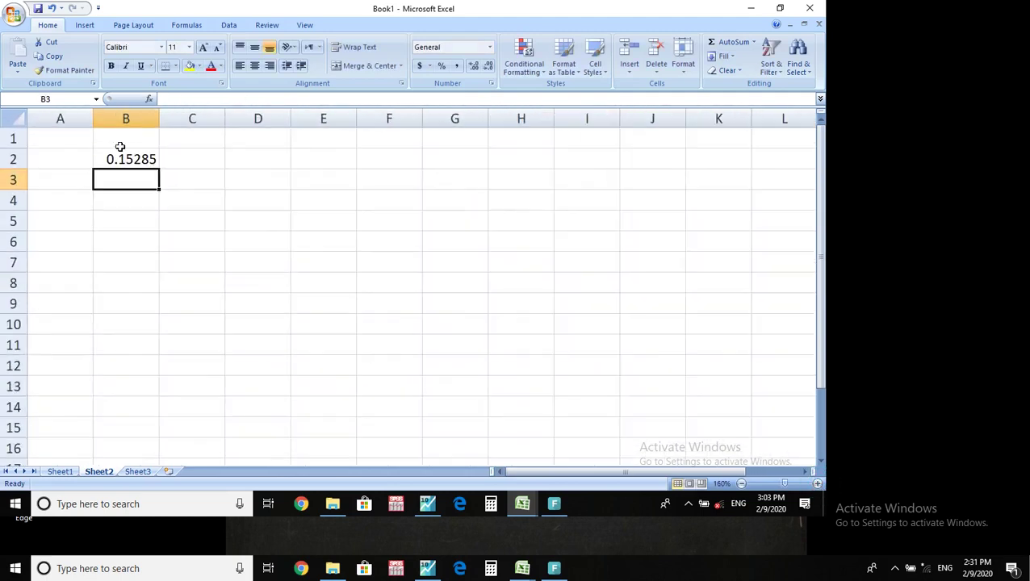
click(128, 157)
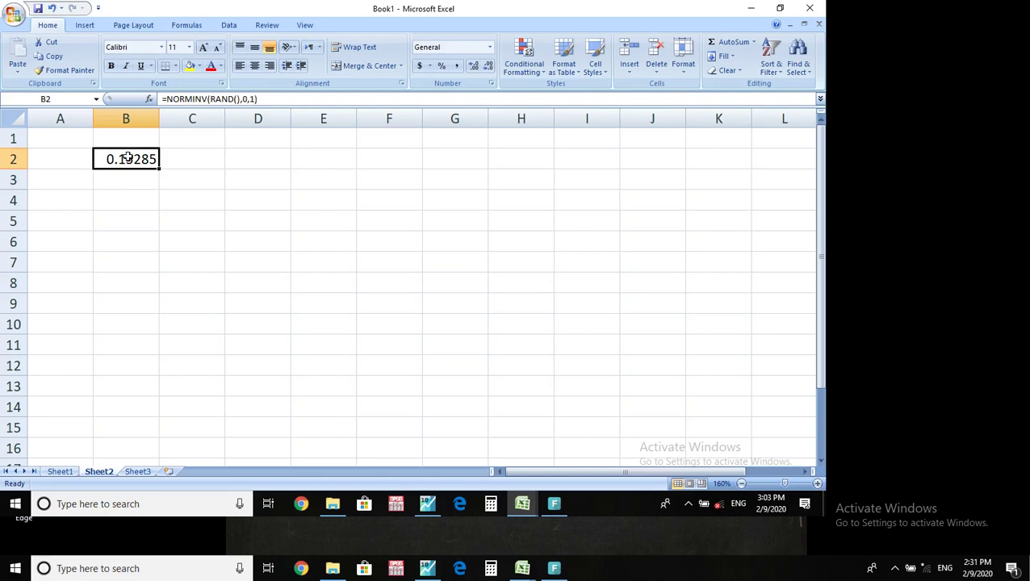
key(ctrl+c)
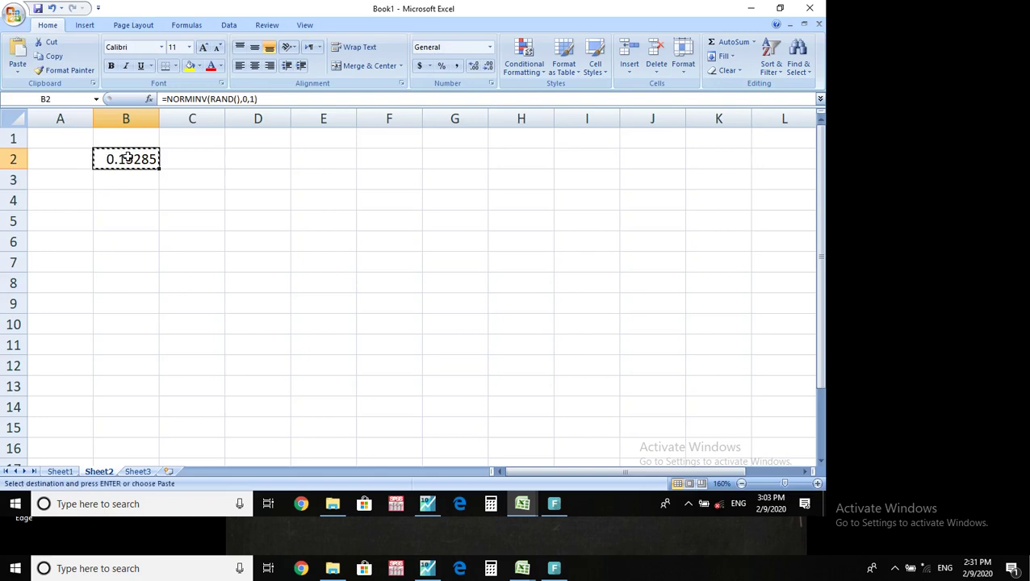
key(Down)
key(shift+Down)
key(shift+Down)
key(shift+Down)
key(shift+Down)
key(shift+Down)
key(shift+Down)
key(shift+Down)
key(shift+Down)
key(shift+Down)
key(shift+Down)
key(shift+Down)
key(shift+Down)
key(shift+Down)
key(shift+Down)
key(shift+Down)
key(shift+Down)
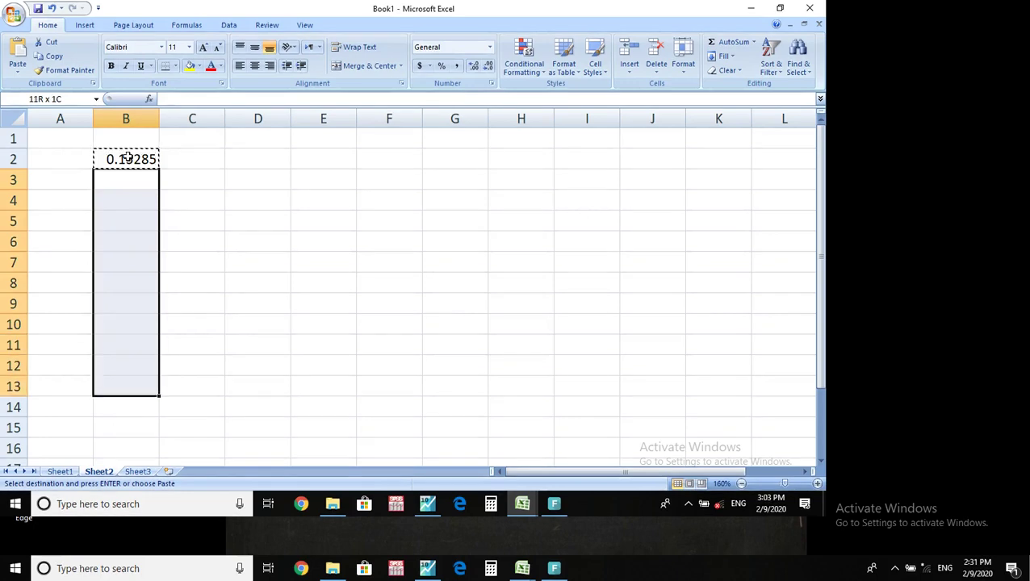
key(shift+Down)
key(shift+Down)
key(shift+Down)
key(shift+Down)
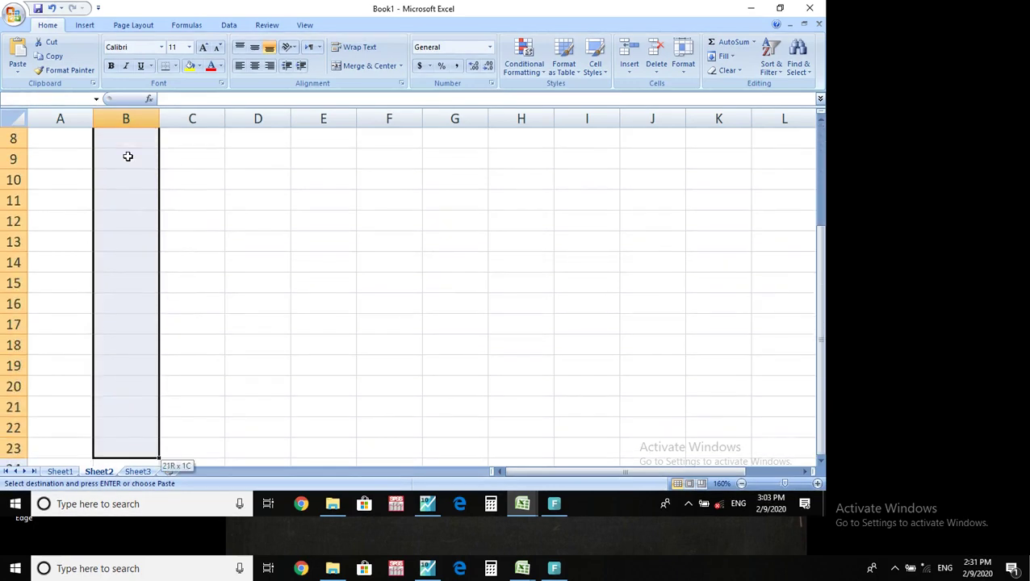
key(shift+Down)
key(shift+Down)
key(shift+Down)
key(shift+Down)
key(shift+Down)
key(shift+Down)
key(shift+Down)
key(shift+Down)
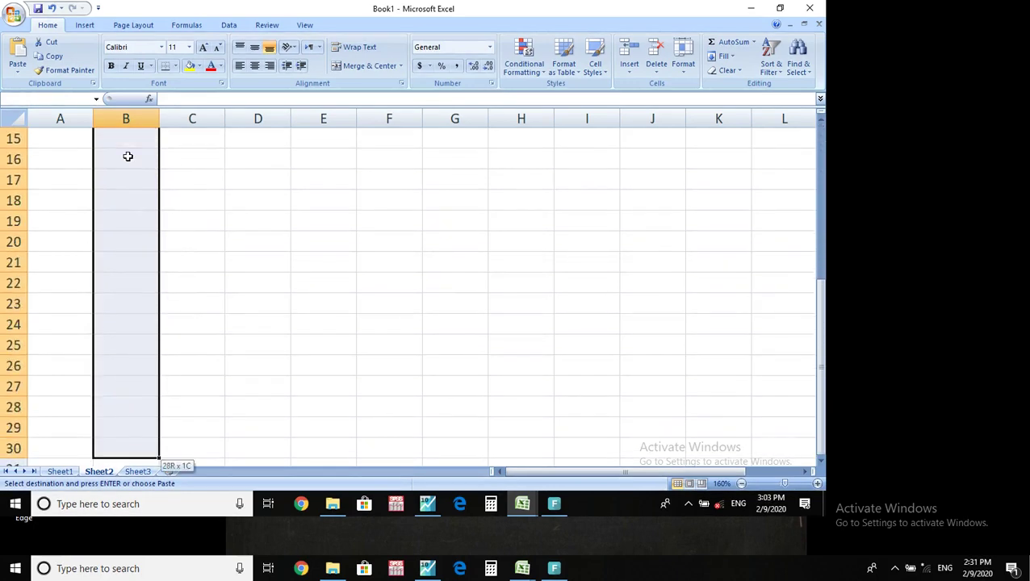
key(ctrl+v)
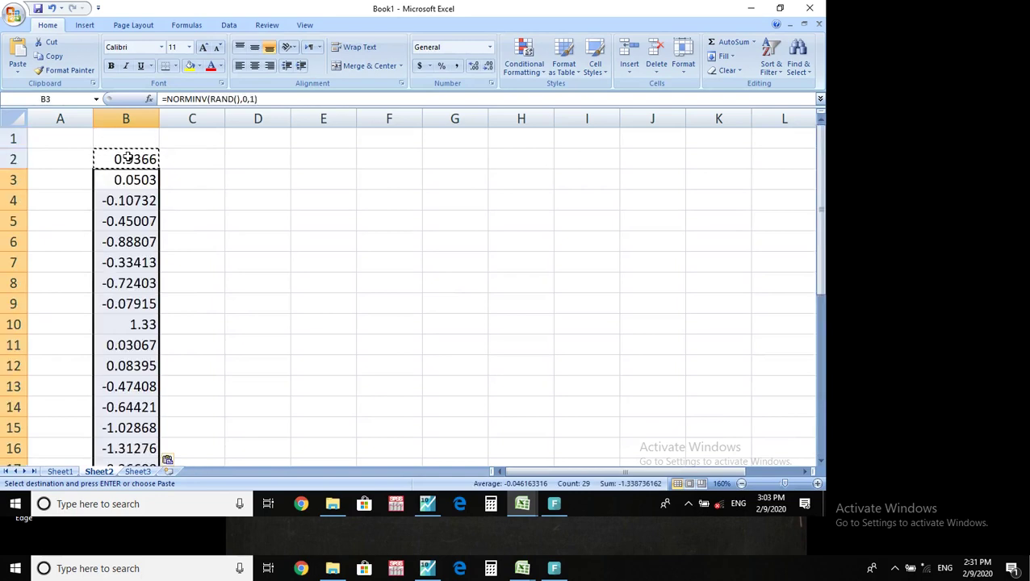
- Extend the random-number series by one row by pasting the same formula into B32
key(Down)
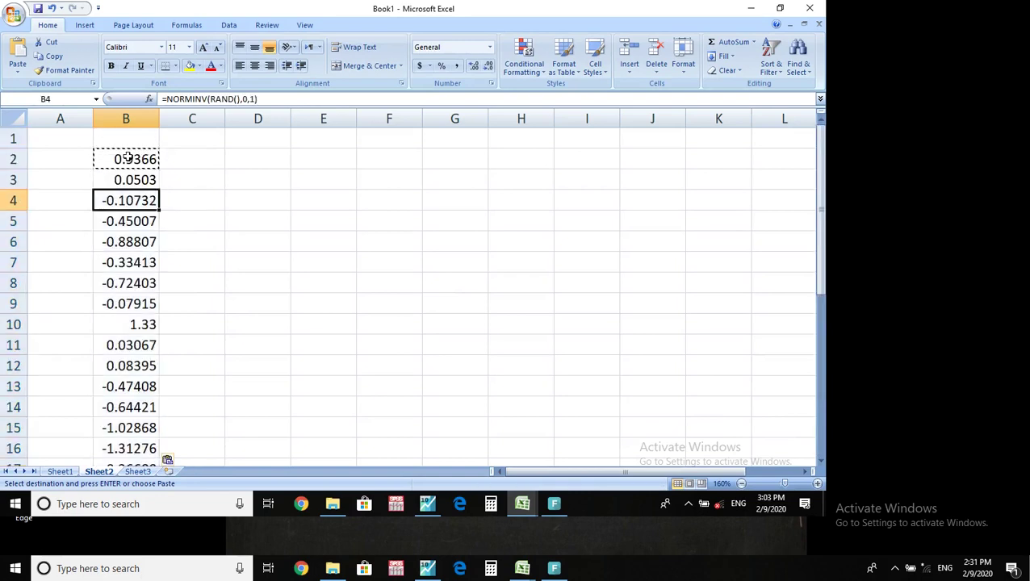
key(ctrl+Down)
key(Down)
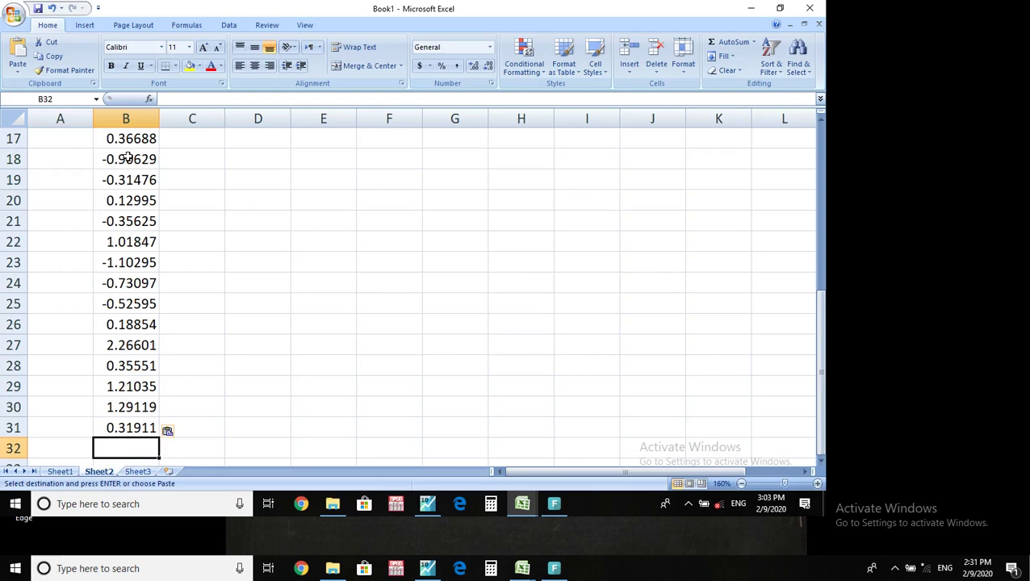
key(ctrl+v)
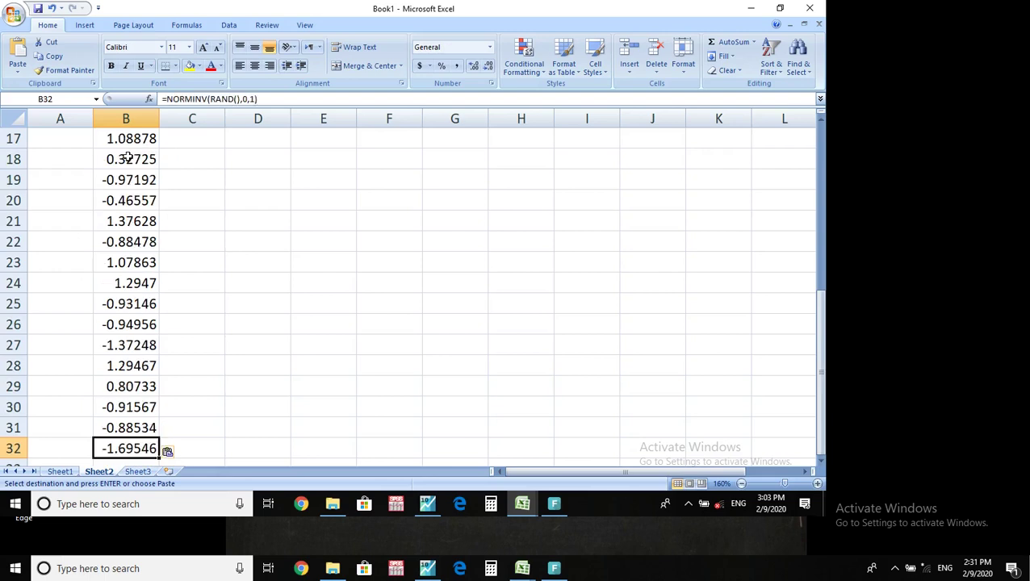
- Enter the autoregressive formula =2+0.2*C2+B3 in cell C3 and fill it down to C32
key(ctrl+Up)
key(Up)
key(Right)
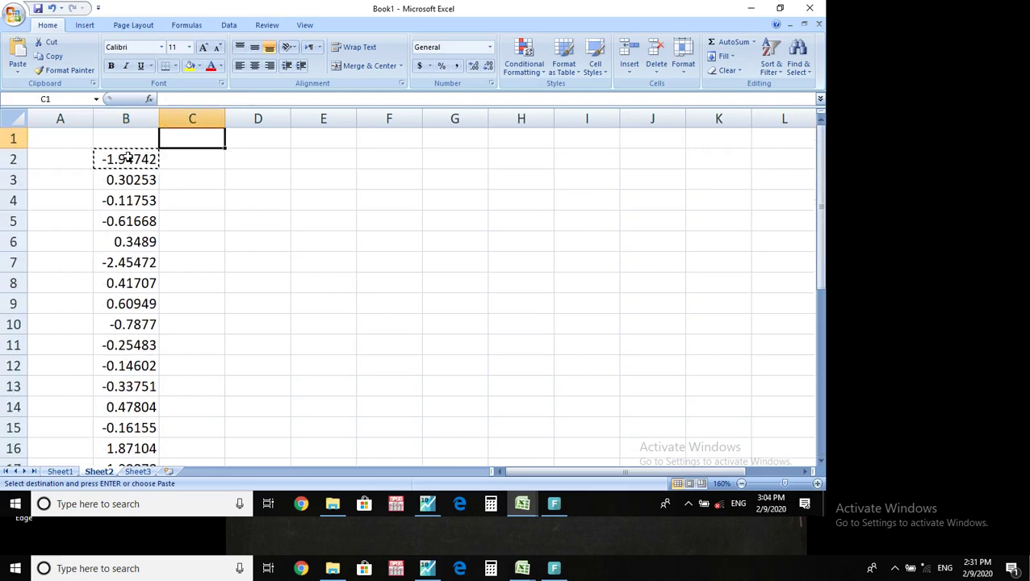
key(Down)
key(Down)
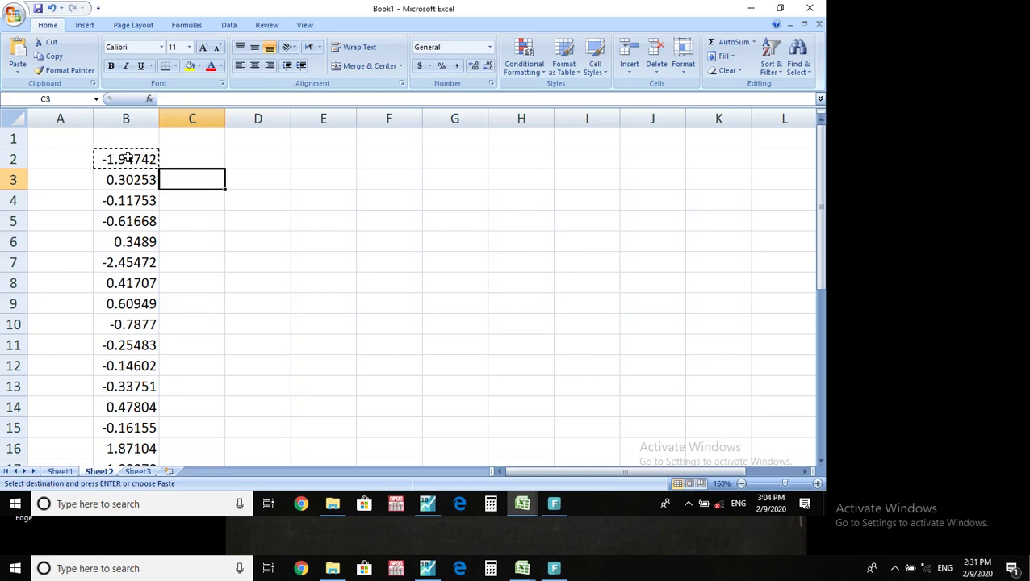
text(=2)
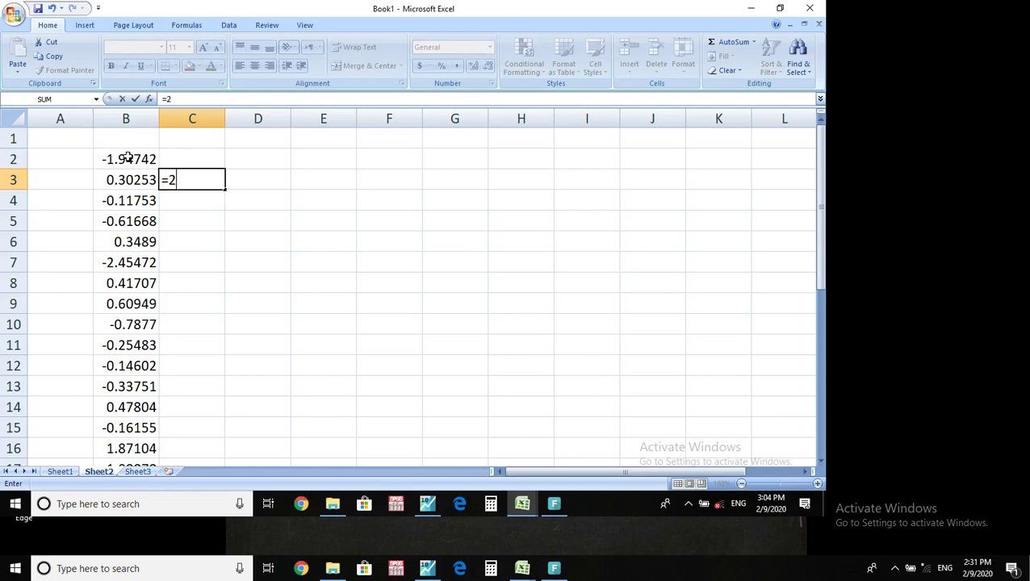
text(+.2*)
key(Up)
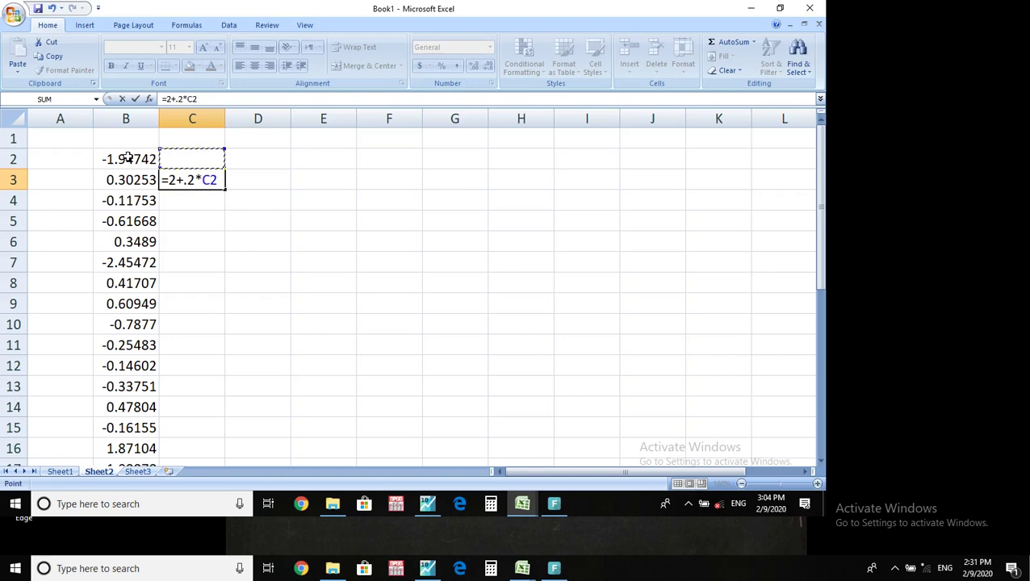
text(+)
key(Left)
key(Return)
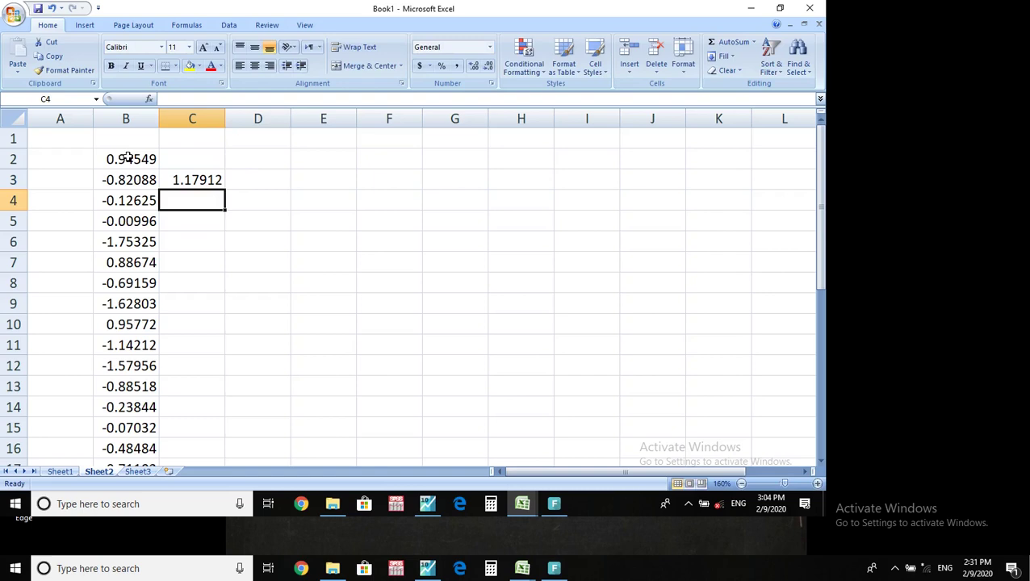
key(Up)
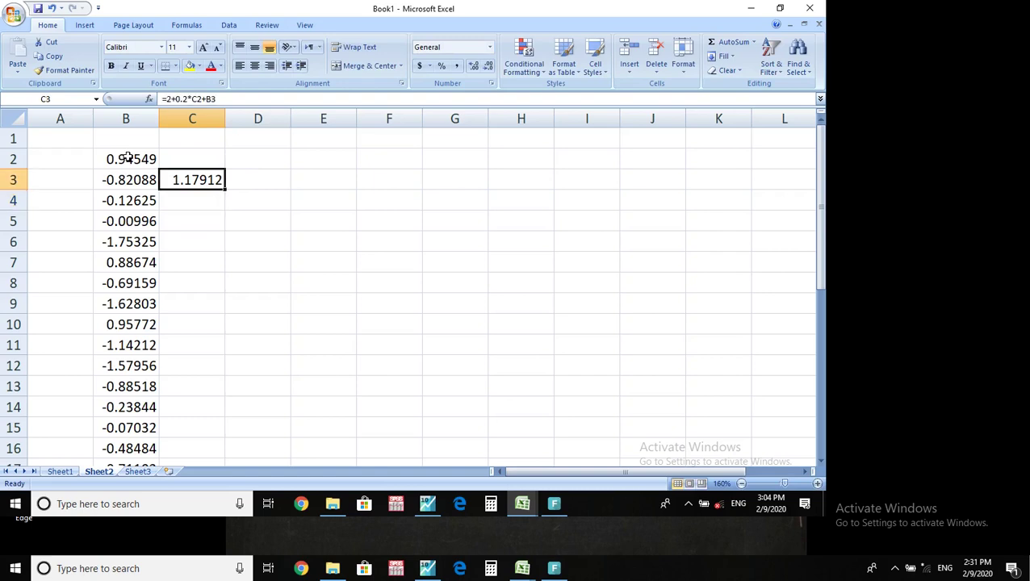
double_click(226, 190)
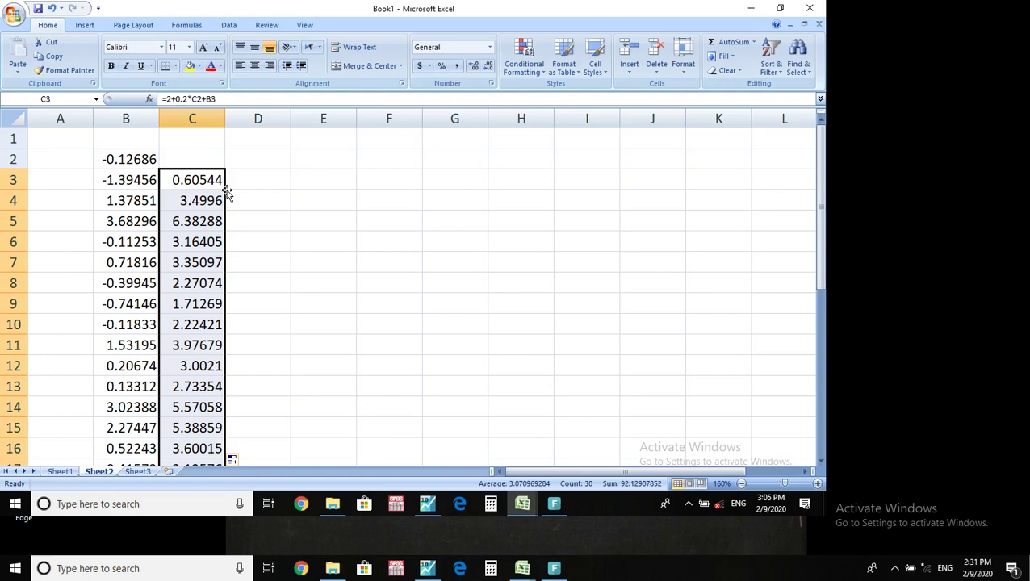
- Examine the filled series in column C from its first cell to its last row
key(Down)
key(Down)
key(Down)
key(ctrl+Down)
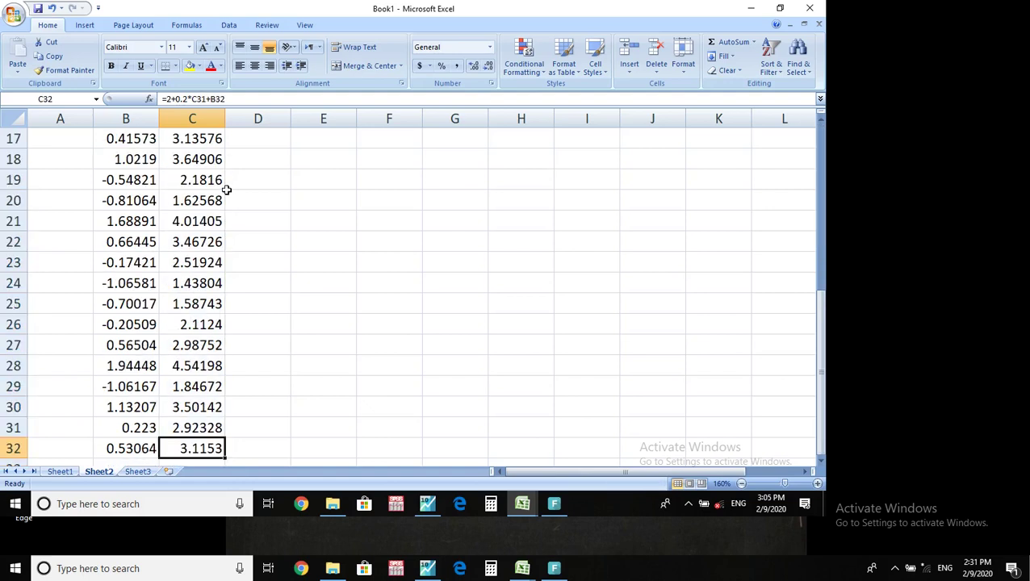
key(Down)
key(Down)
key(Up)
key(Up)
key(ctrl+Up)
key(ctrl+Up)
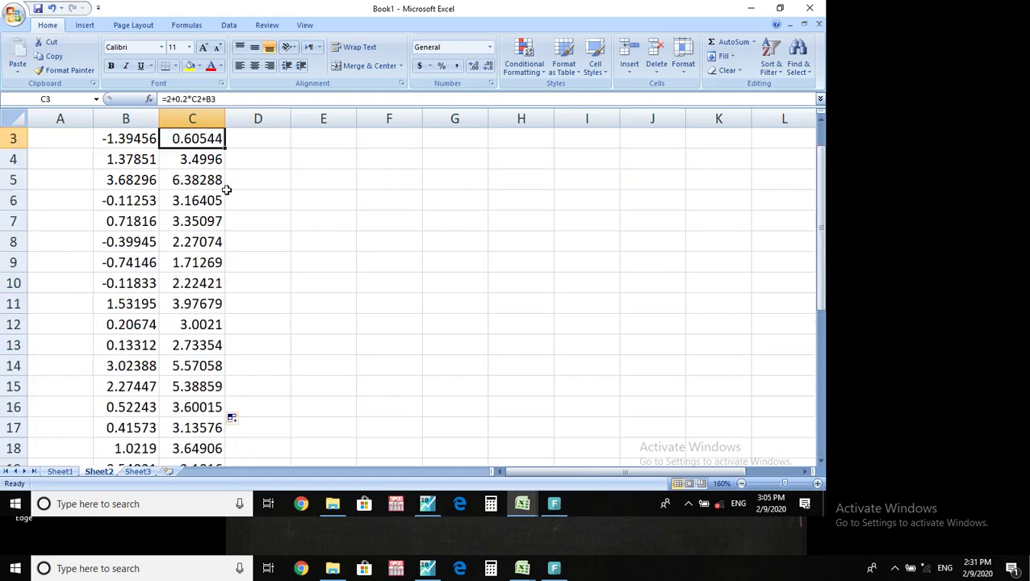
key(Down)
key(Down)
key(Down)
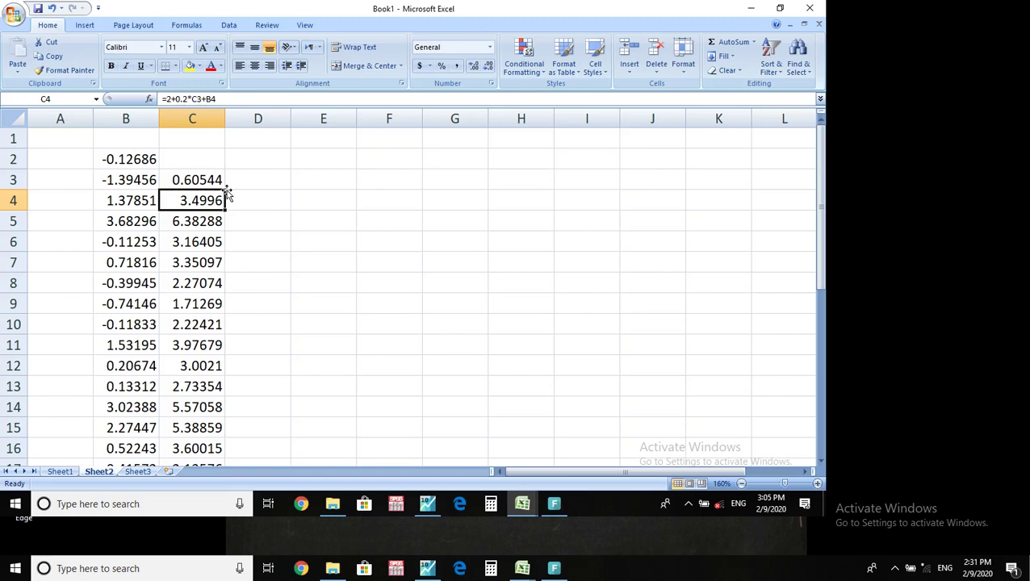
- Create the lagged series in column D by entering =C3 in D4 and filling it down to D32
click(228, 192)
text(=)
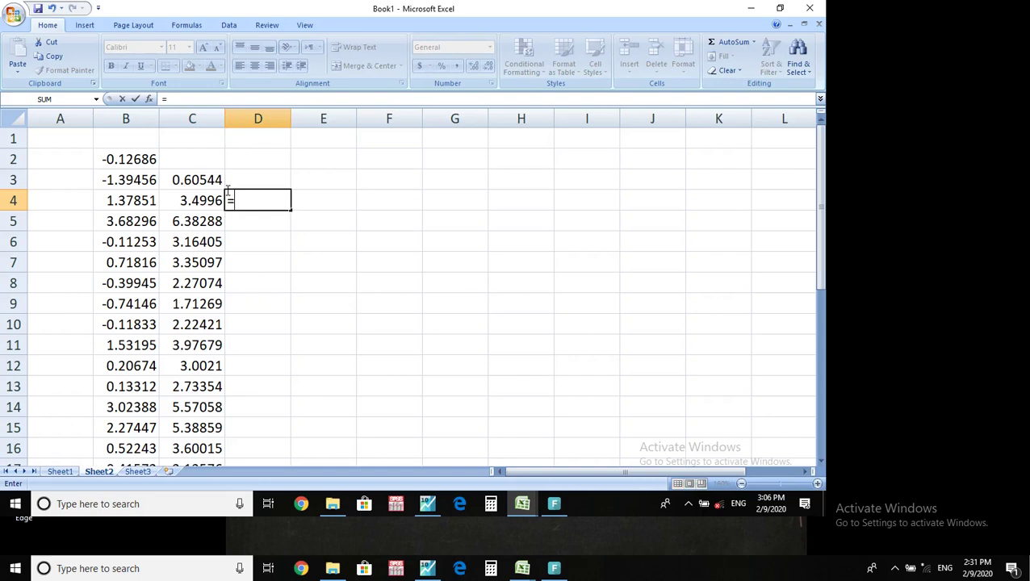
key(Up)
key(Left)
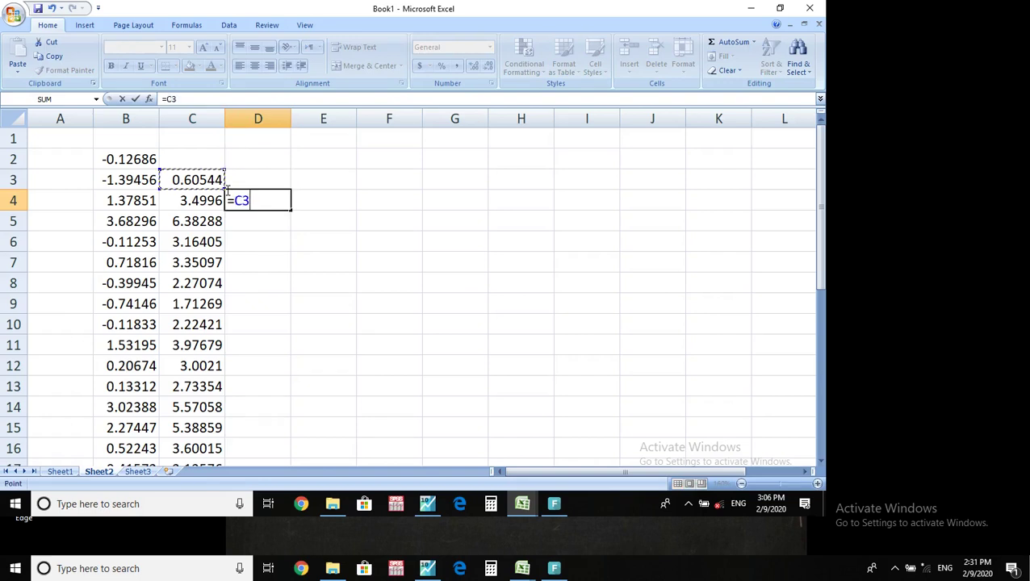
key(Return)
key(Up)
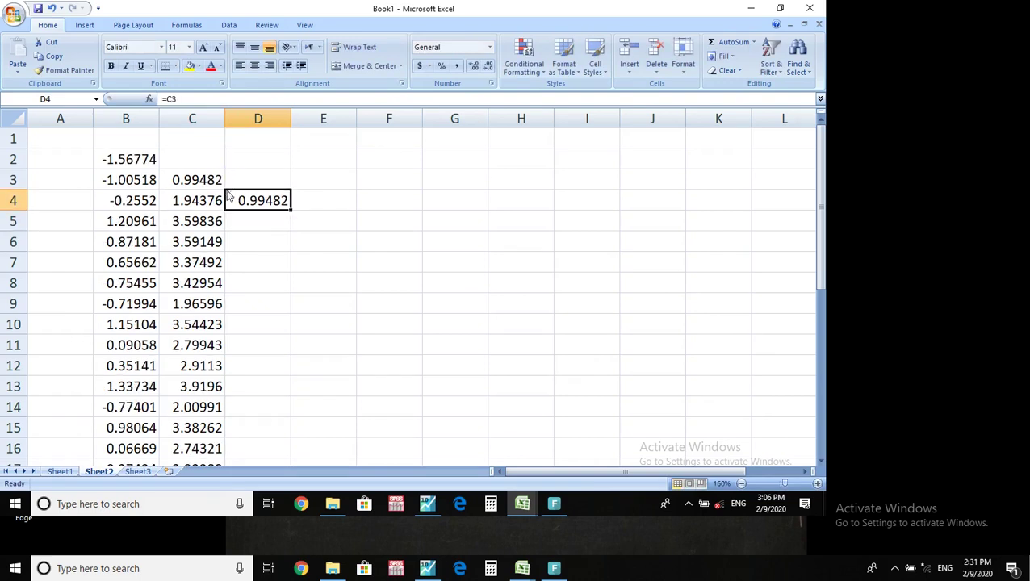
double_click(291, 210)
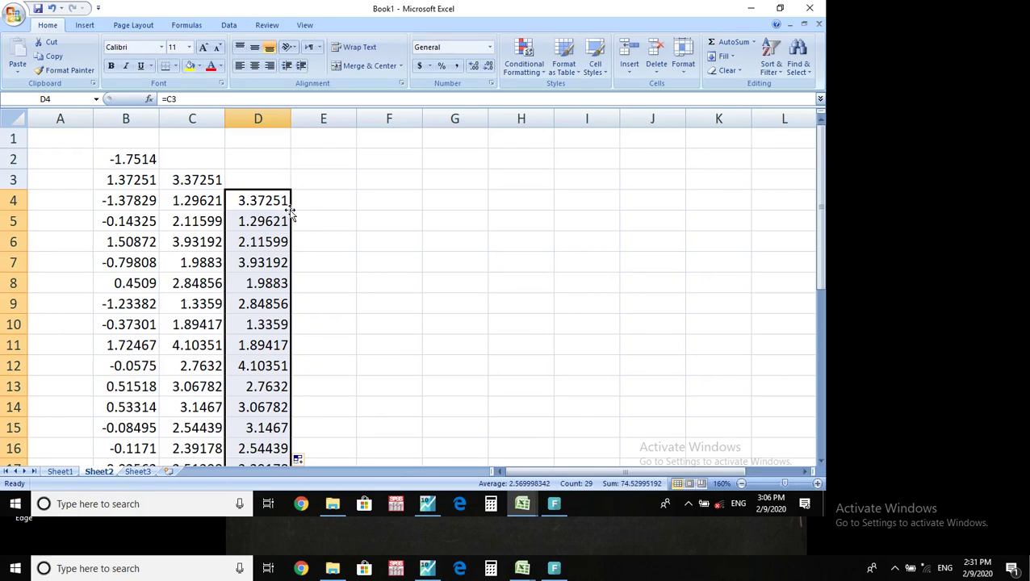
- Begin a SLOPE formula in cell G4 with C4:C32 as the known y-values
key(Right)
key(Right)
key(Right)
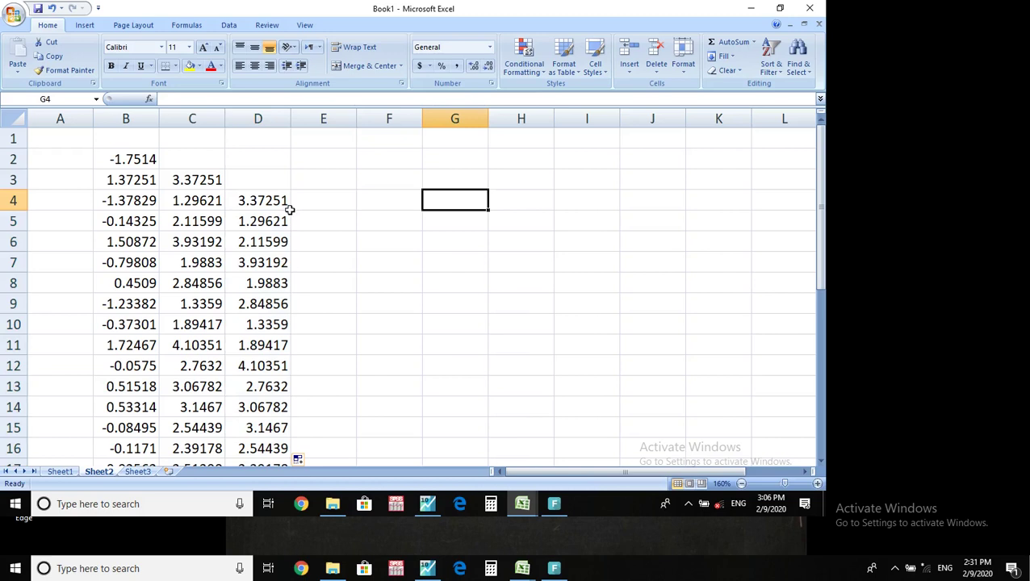
text(=slo)
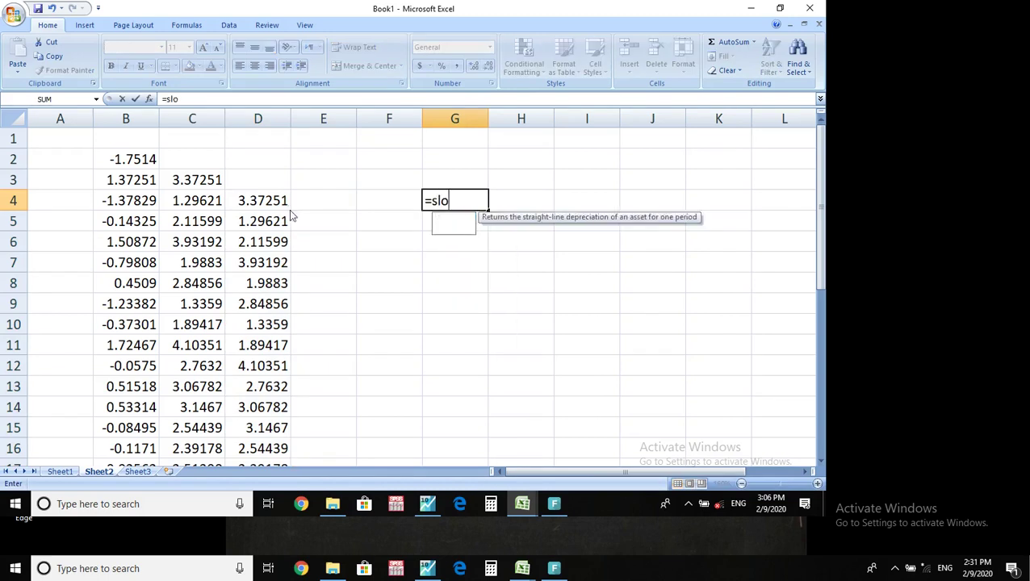
text(poe()
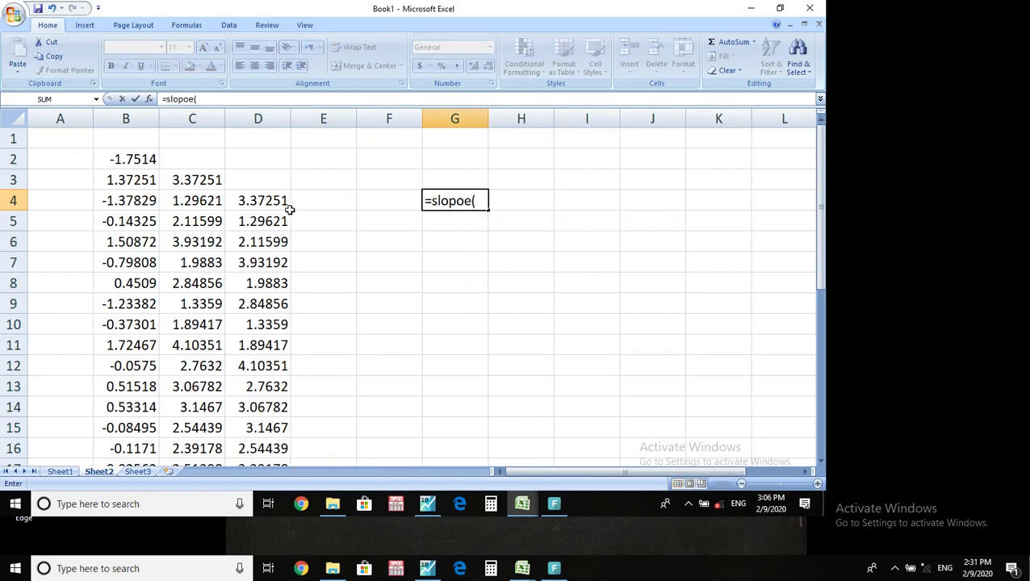
key(BackSpace)
key(BackSpace)
key(BackSpace)
text(e()
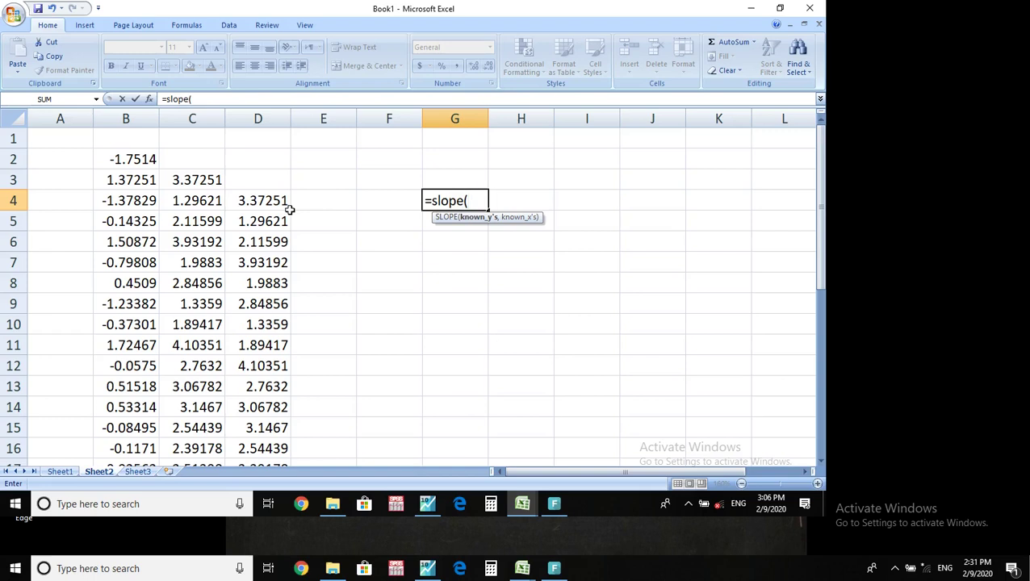
key(Left)
key(Left)
key(Left)
key(Left)
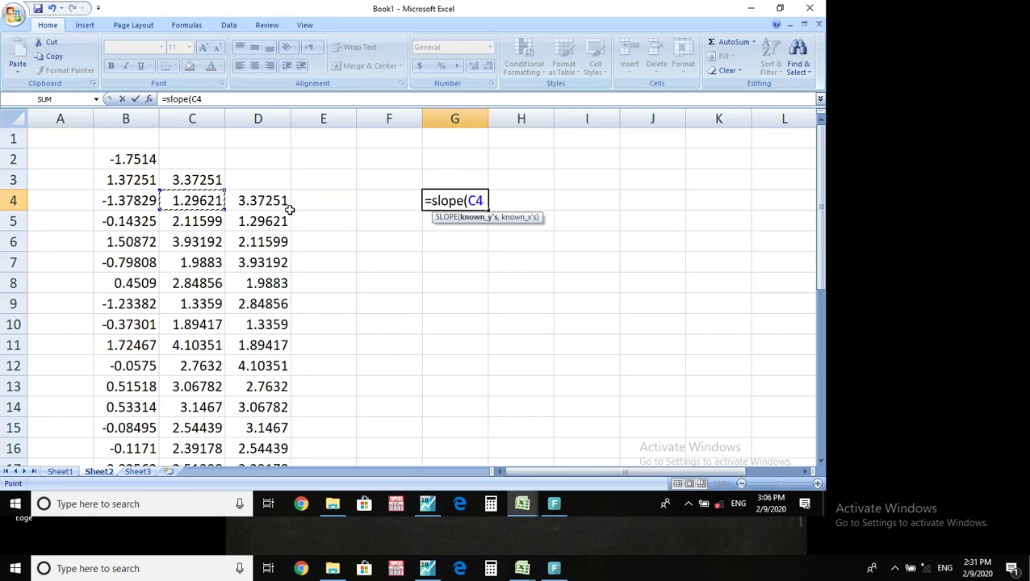
key(ctrl+shift+Down)
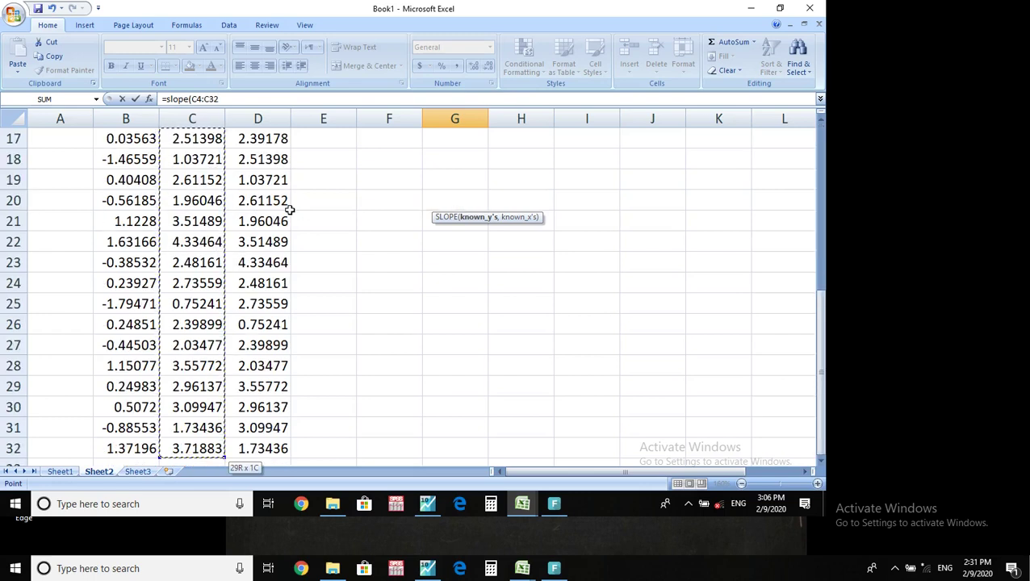
- Complete the SLOPE formula in G4 with the lagged series D4:D32 as the known x-values and reselect the cell
text(,)
key(Up)
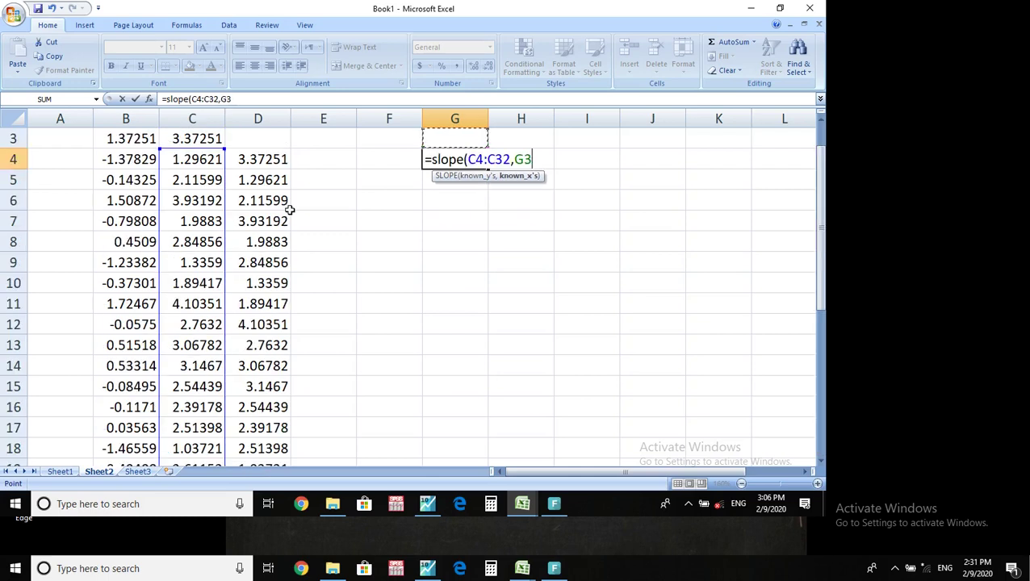
key(Left)
key(Left)
key(Left)
key(Down)
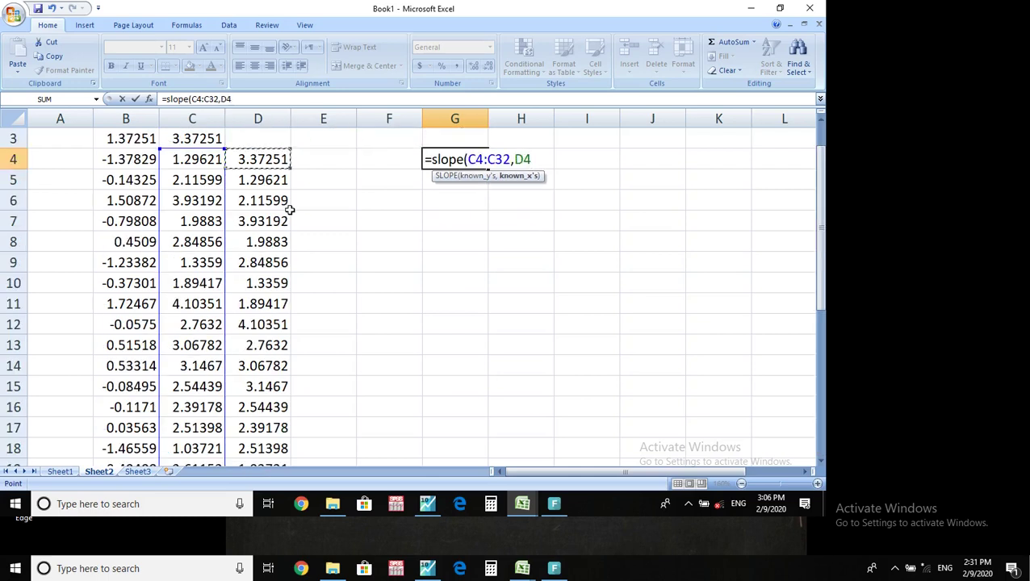
key(ctrl+shift+Down)
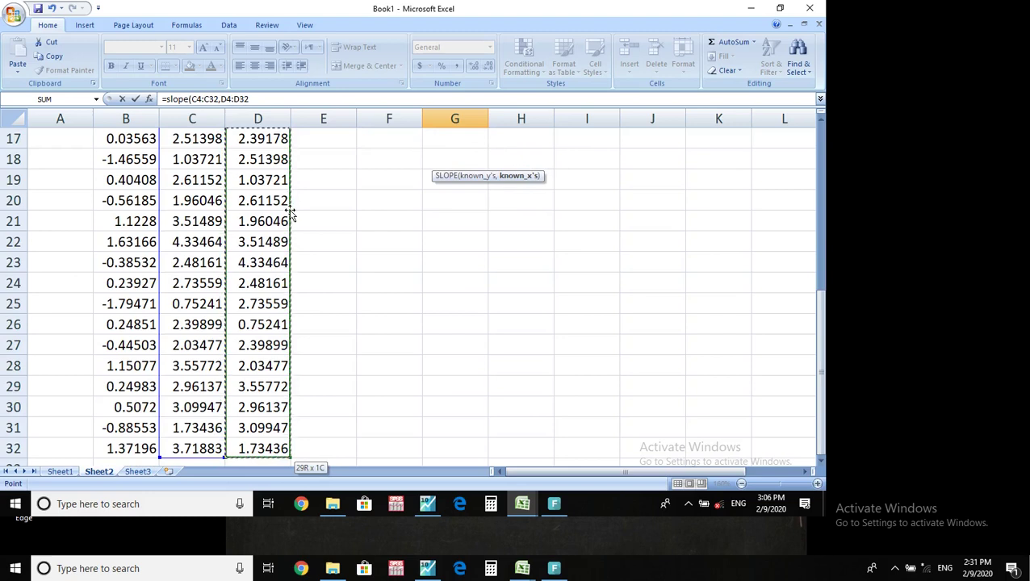
key(Return)
key(Up)
key(Up)
key(Up)
key(Up)
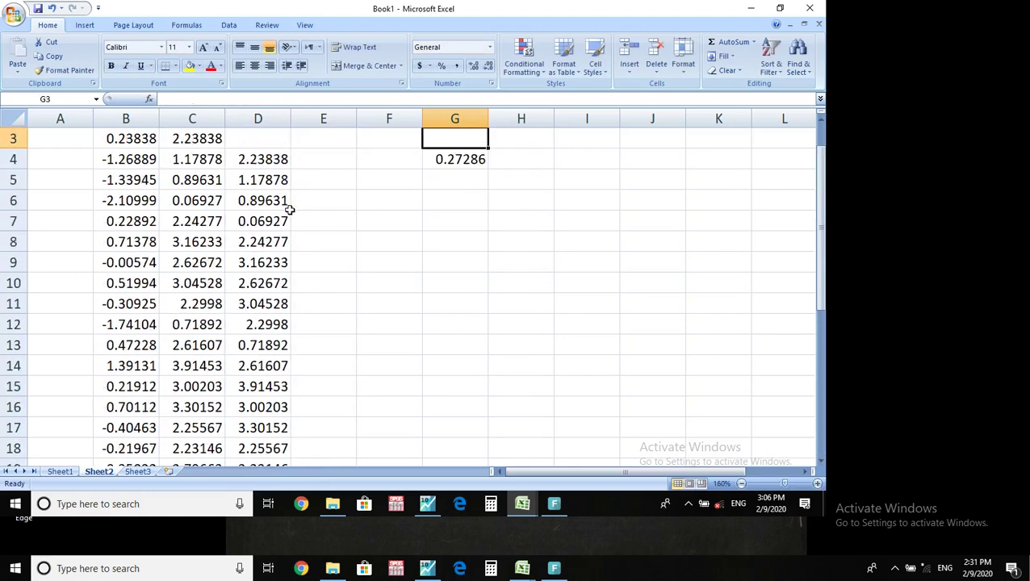
key(Down)
key(Down)
key(Down)
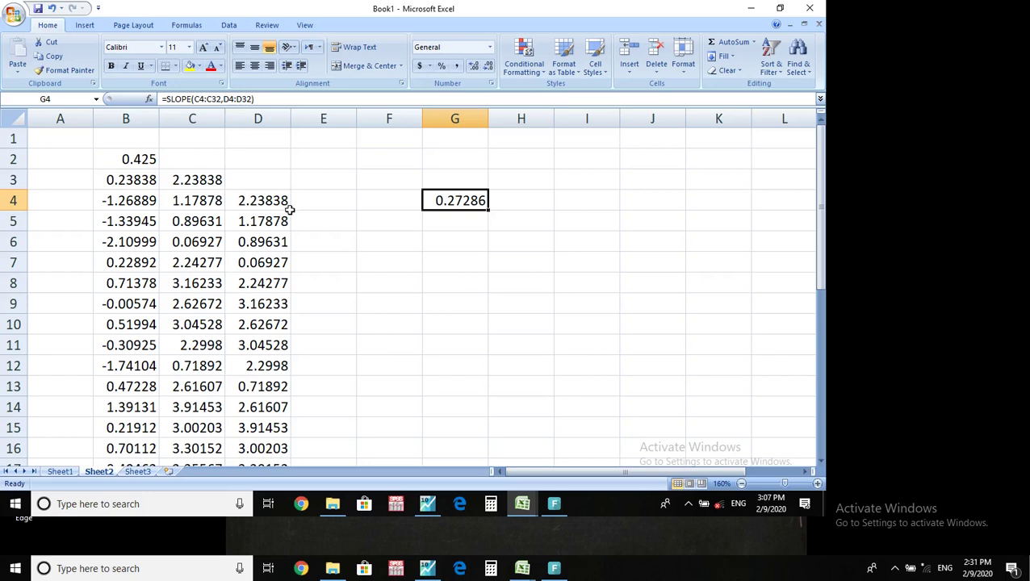
- Recalculate the sheet four times from empty cell I4 to compare the slope estimates in G4 across new random draws
key(Right)
key(Right)
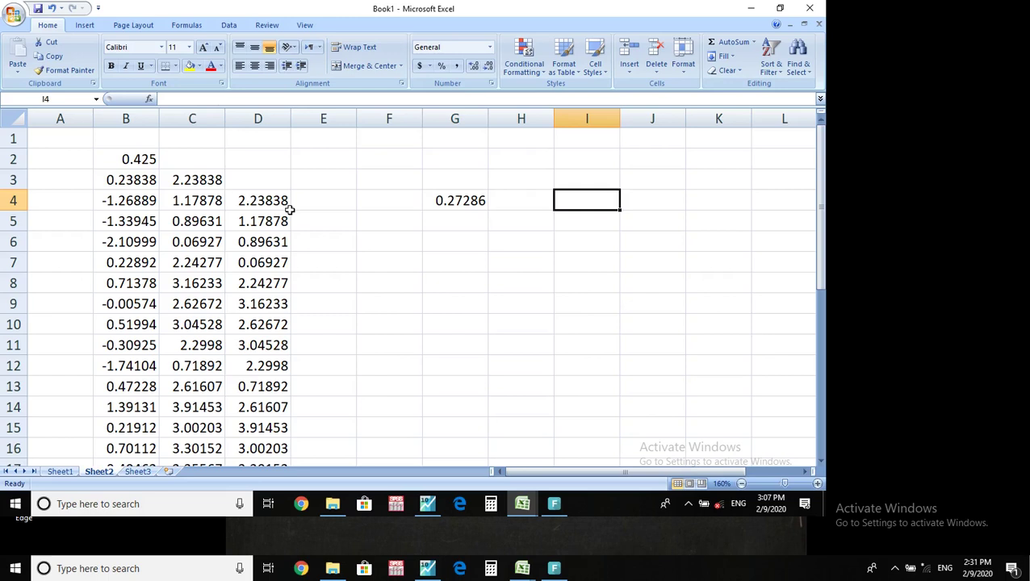
key(F9)
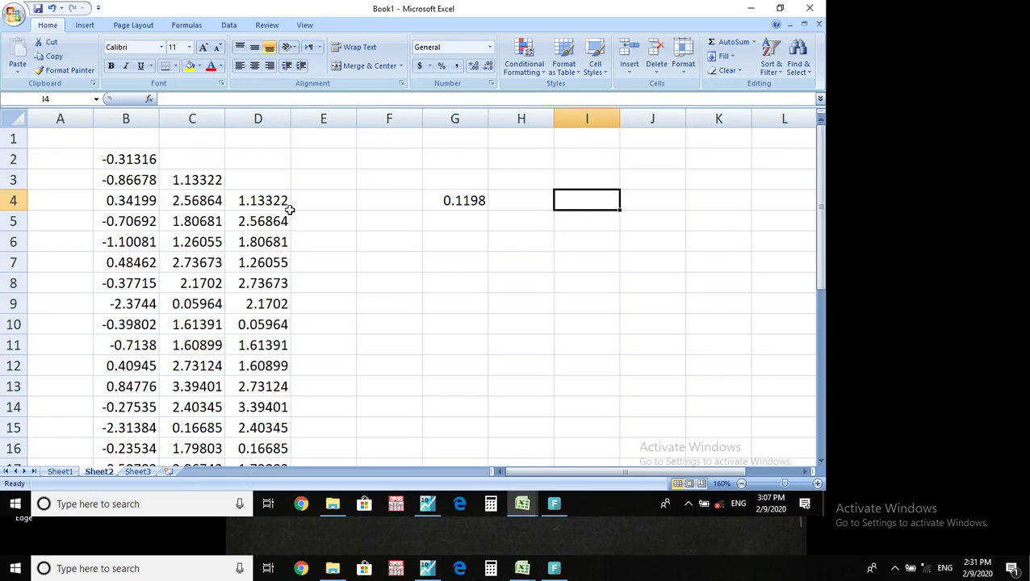
key(F9)
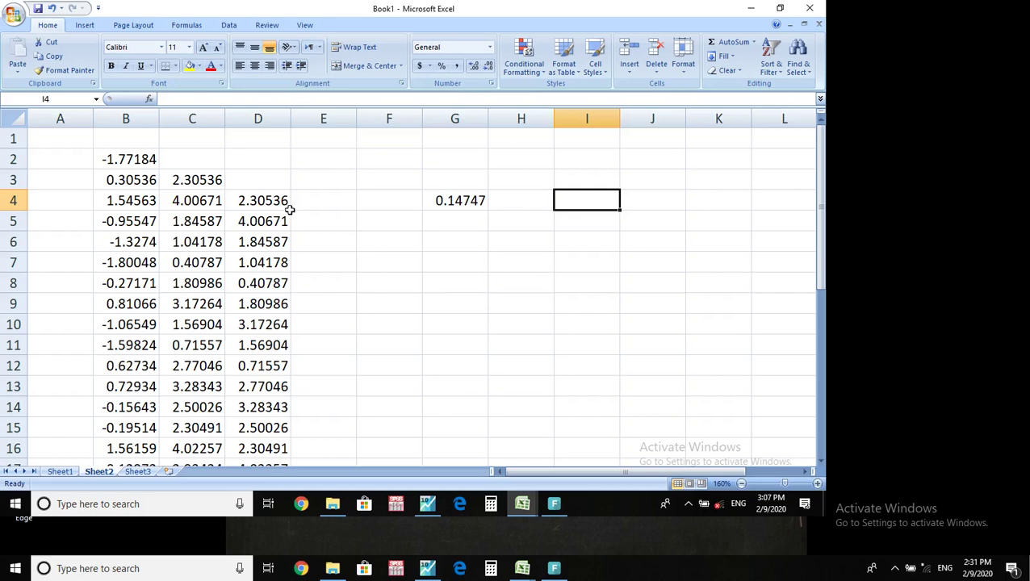
key(F9)
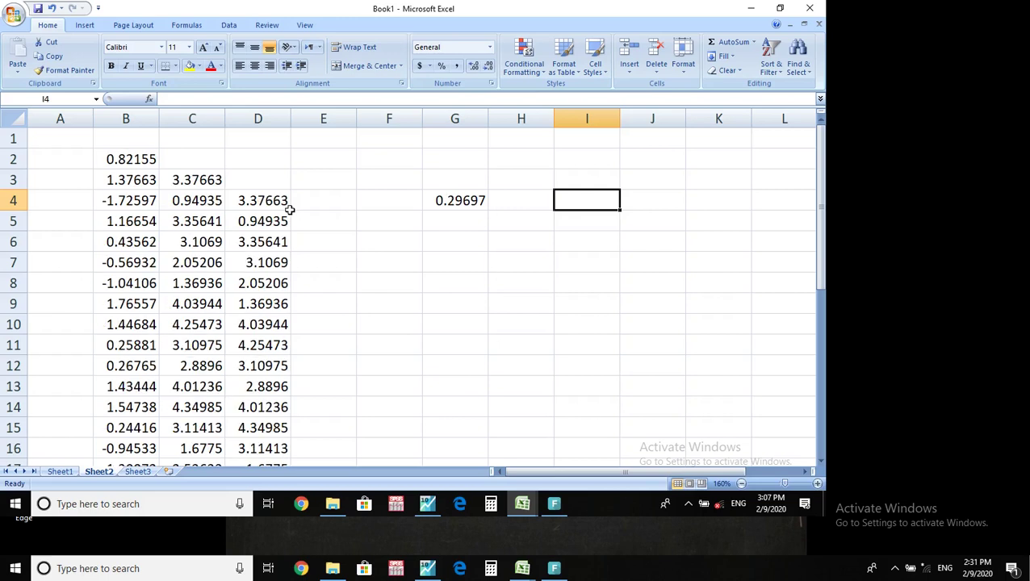
key(F9)
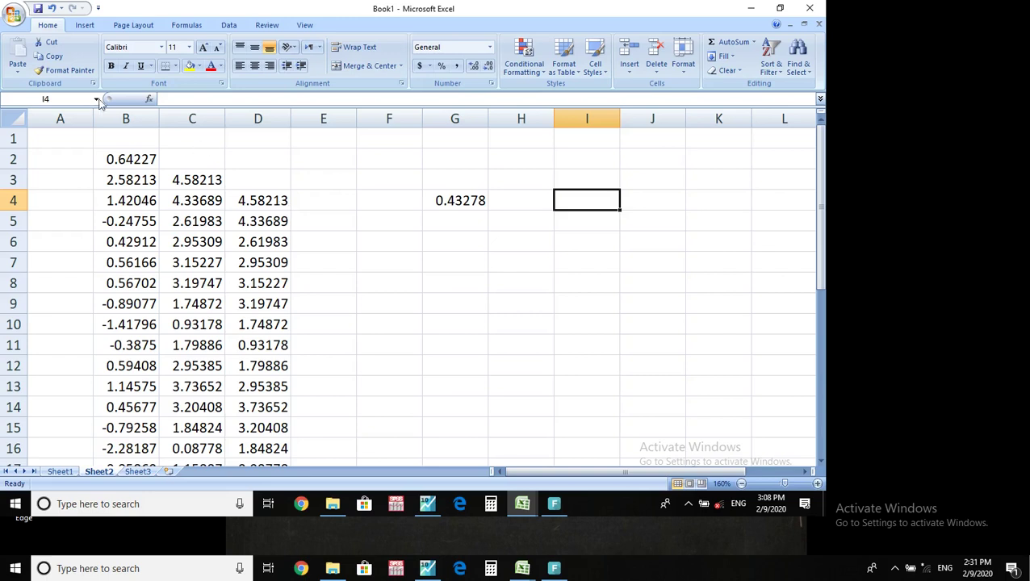
- View the files in the desktop folder "workshop day 1", and return to the Book1 workbook in Excel
click(751, 9)
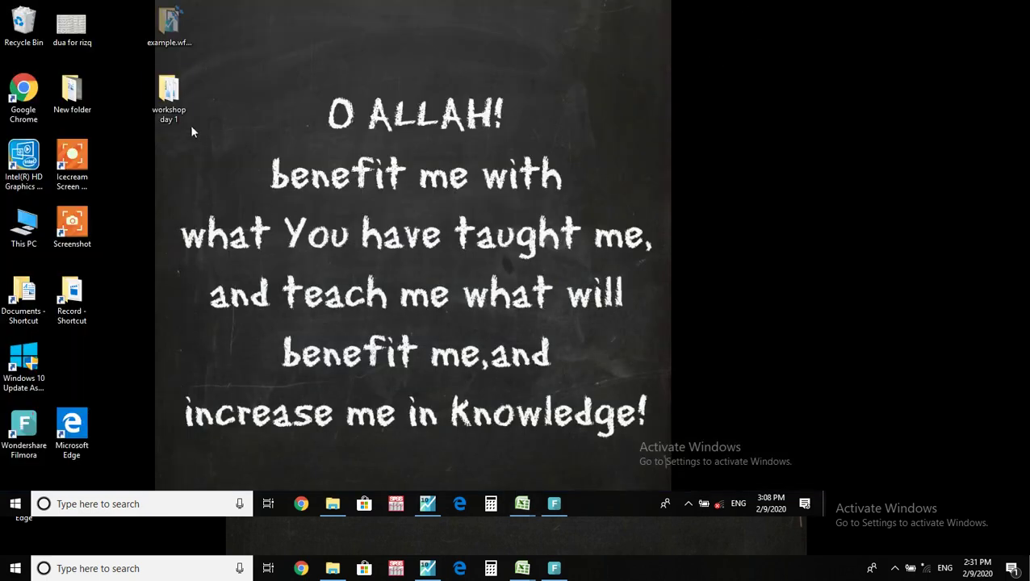
double_click(169, 109)
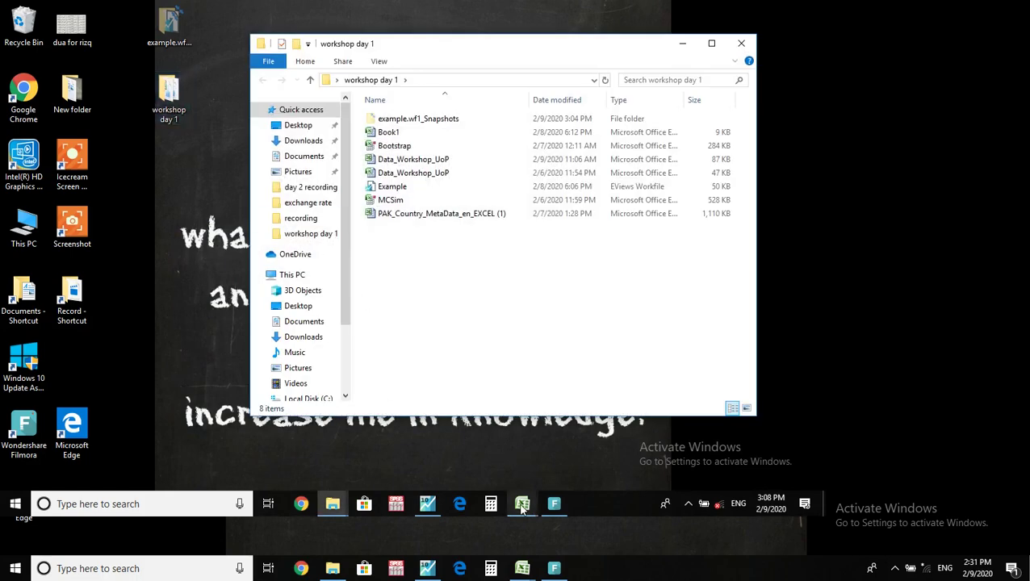
mouse_move(522, 503)
click(478, 448)
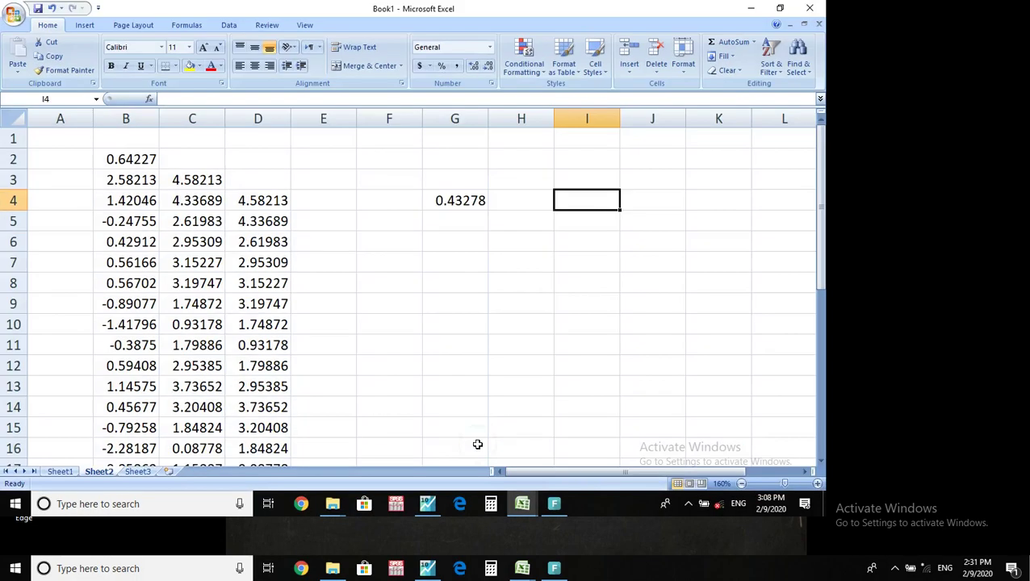
- Open the list of available Excel add-ins from the program options
click(13, 16)
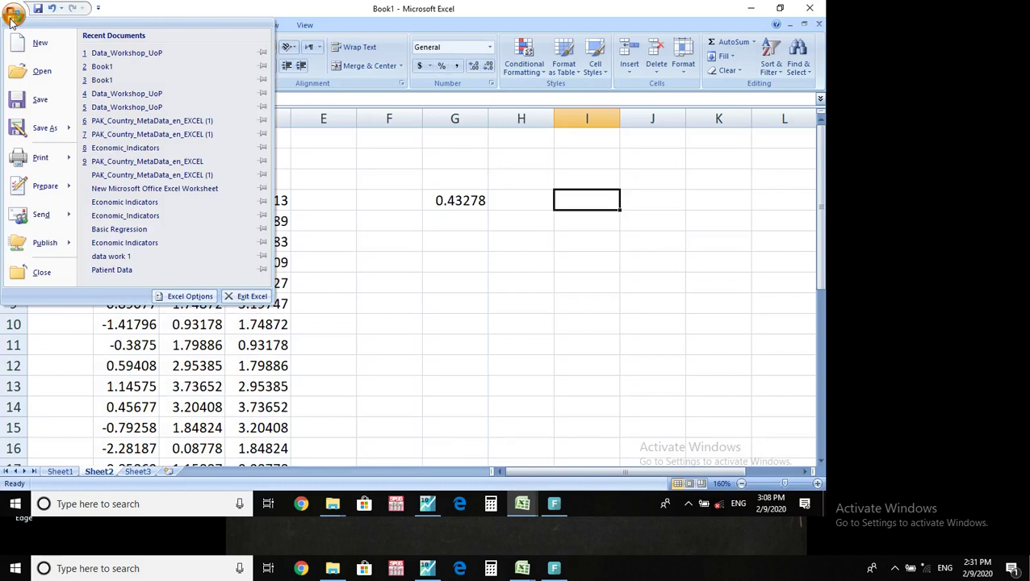
click(185, 297)
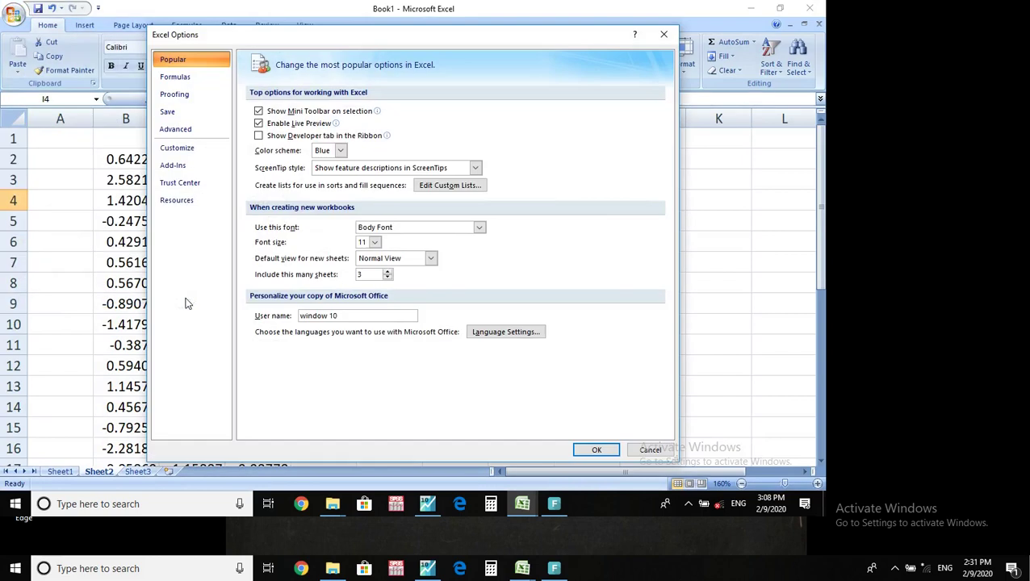
click(182, 168)
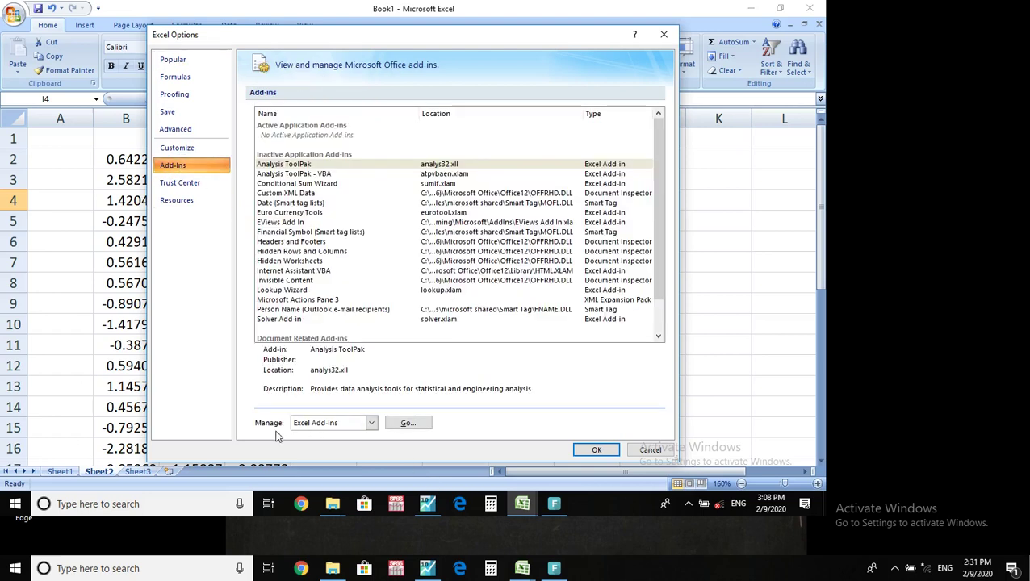
click(408, 423)
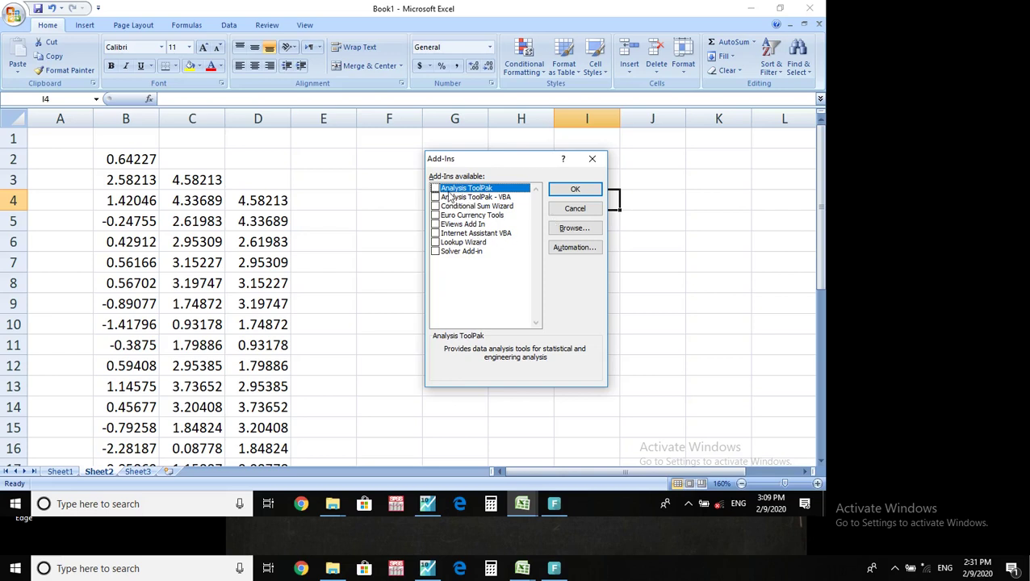
- Load the MCSim add-in file from the desktop folder "workshop day 1" with Monte Carlo Simulation Add-in enabled, and dismiss the notice
click(575, 232)
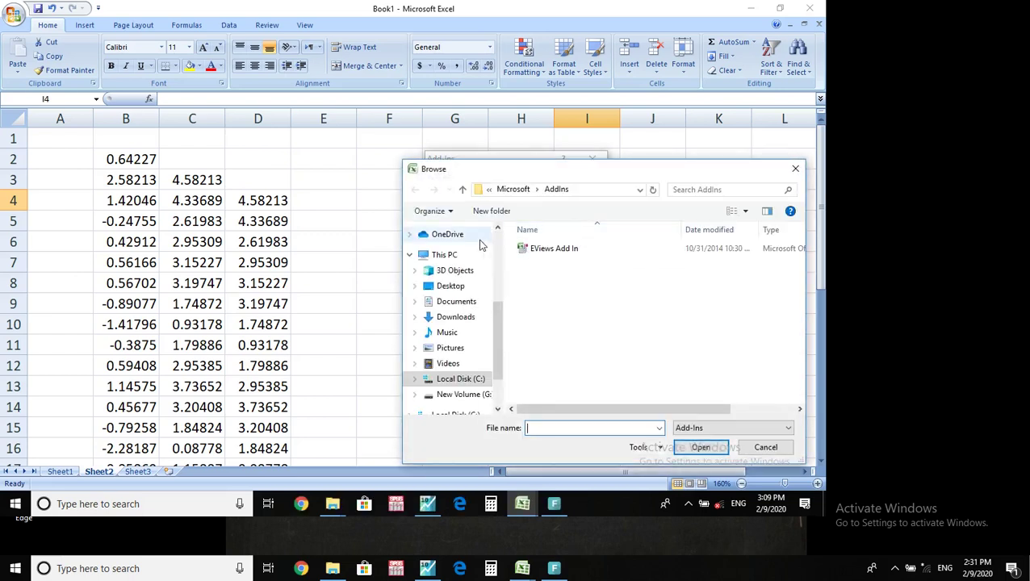
drag(495, 323, 495, 252)
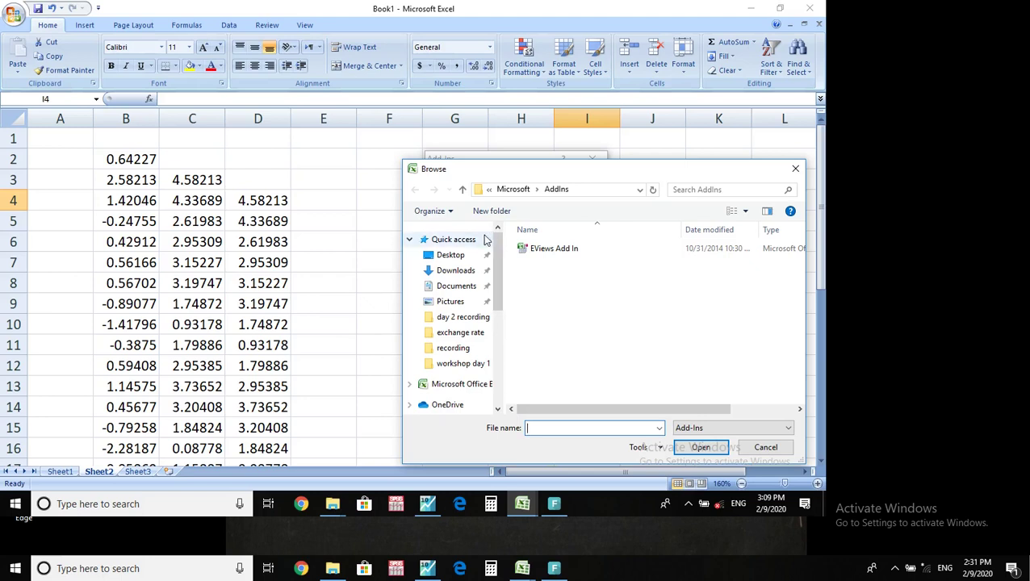
click(452, 255)
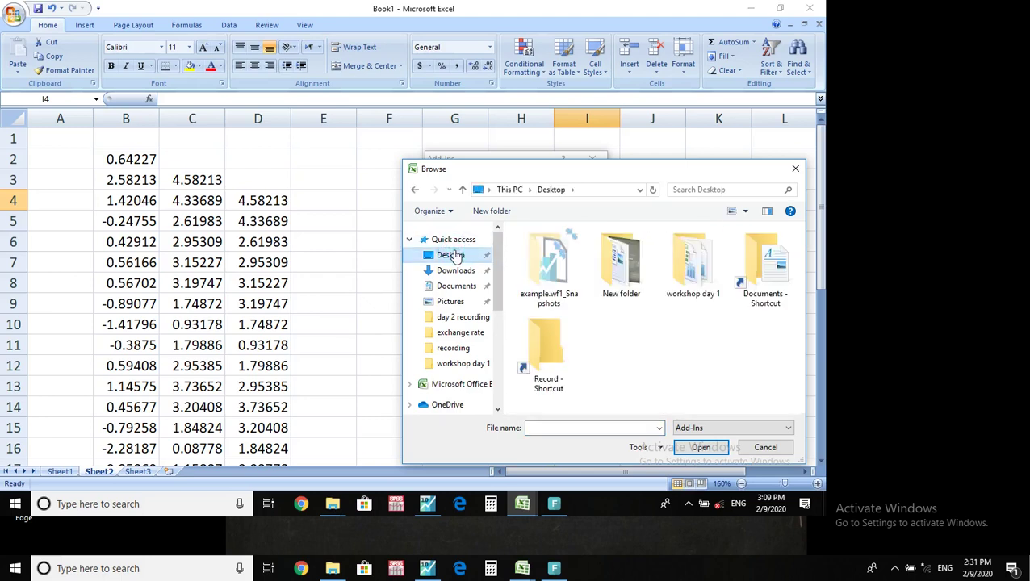
double_click(686, 275)
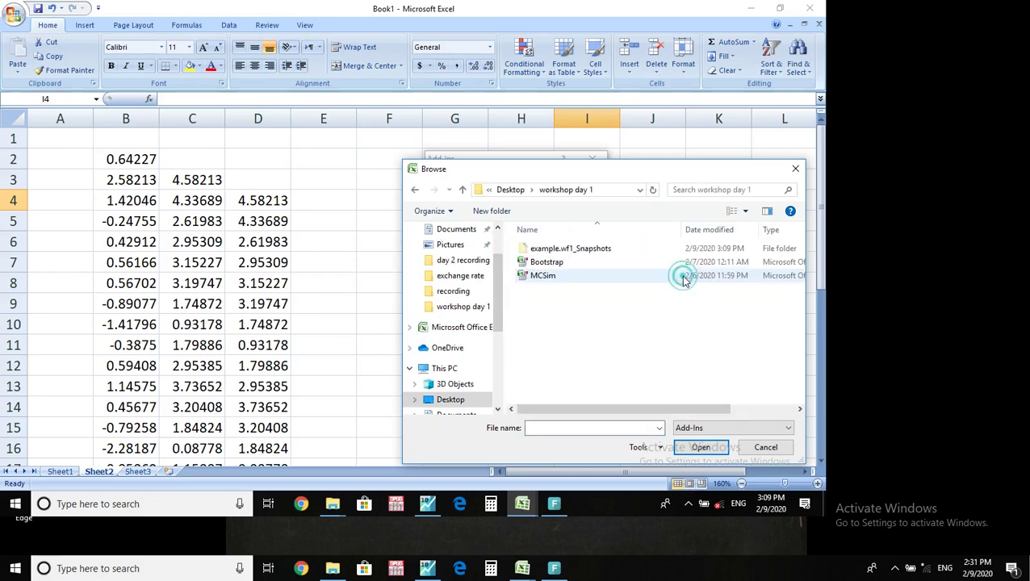
double_click(563, 278)
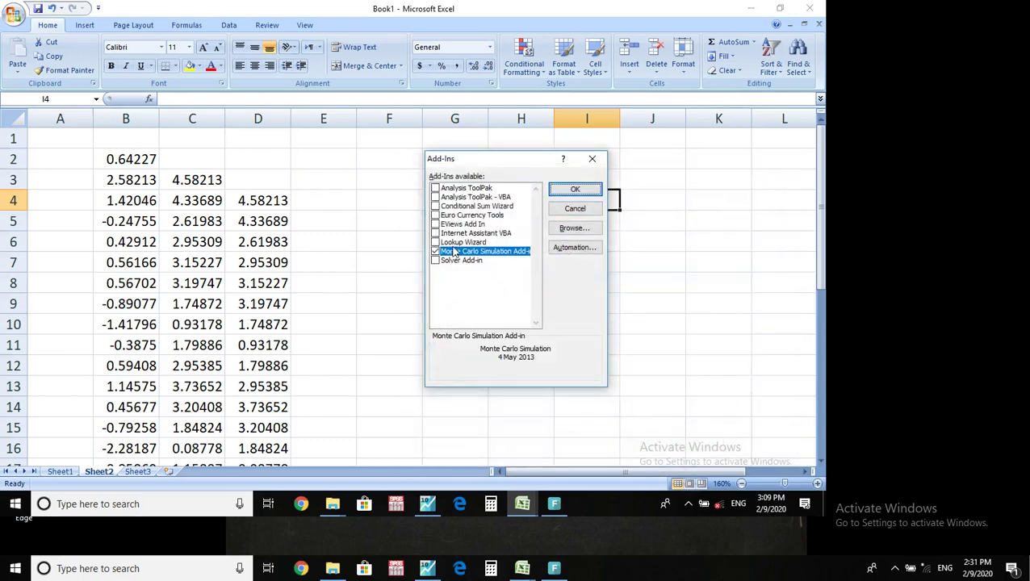
click(575, 189)
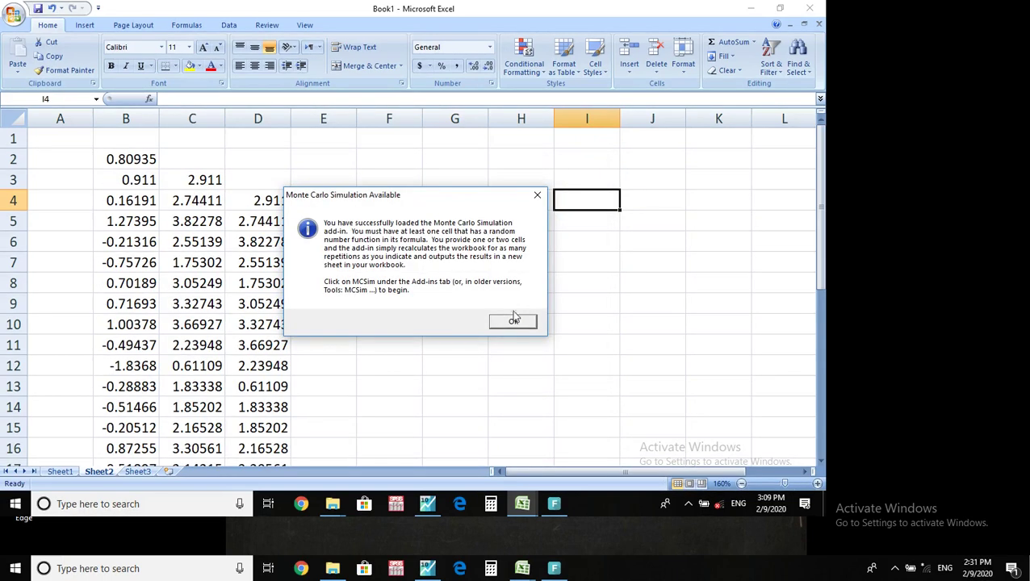
click(514, 323)
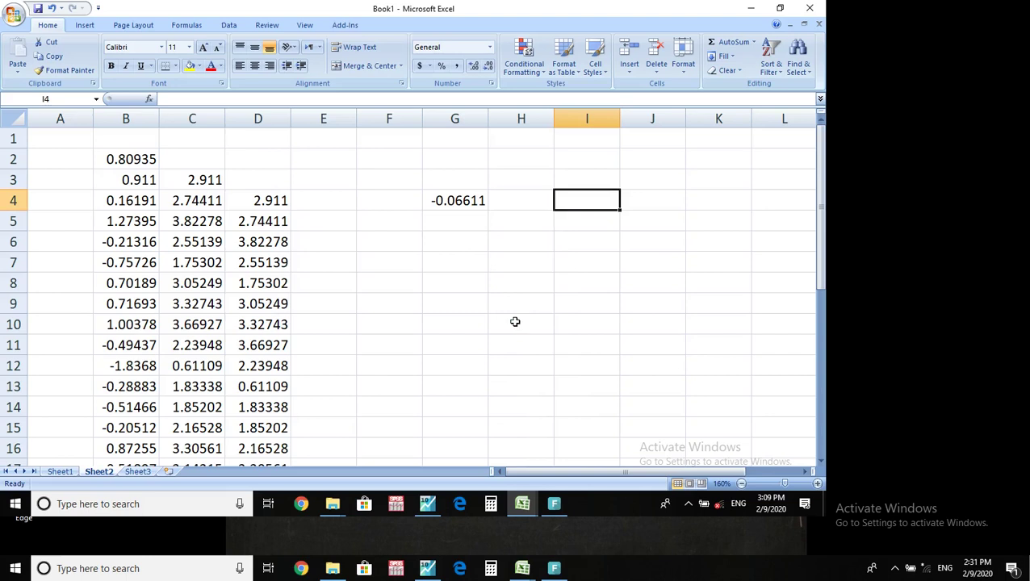